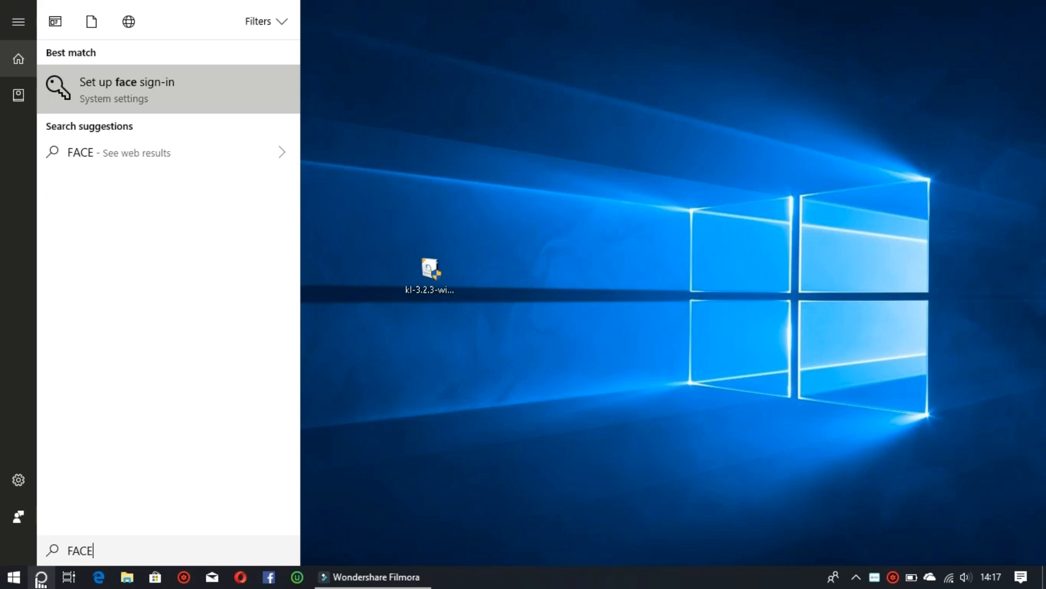
Step: Open the face sign-in settings, check the Windows Hello section under Sign-in options, and close Settings
click(166, 90)
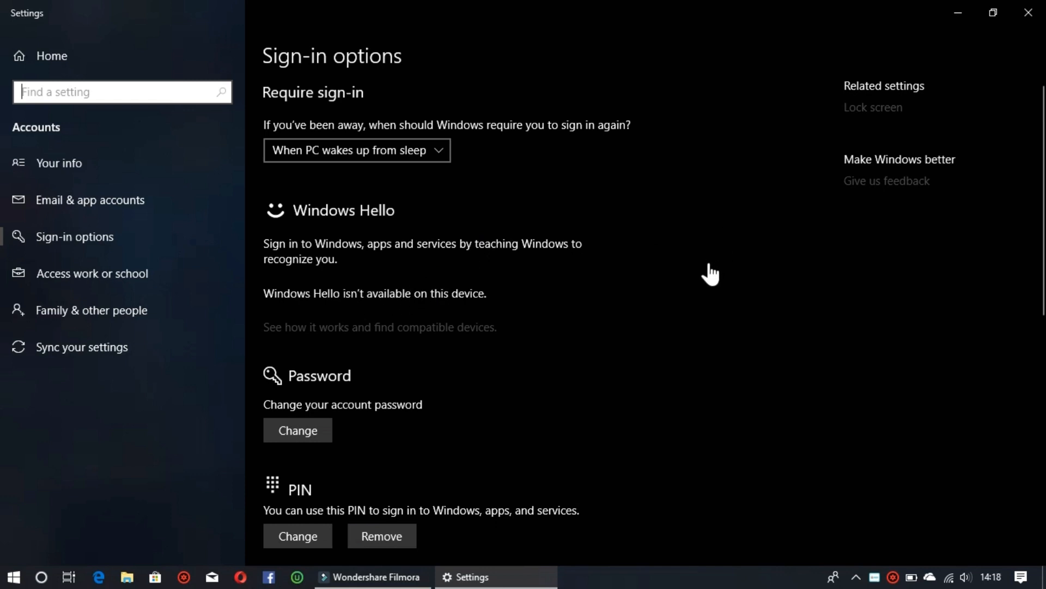
click(1040, 9)
Step: Find and open the Local Group Policy Editor, maximize it, and widen the policy tree to show full folder names
click(42, 577)
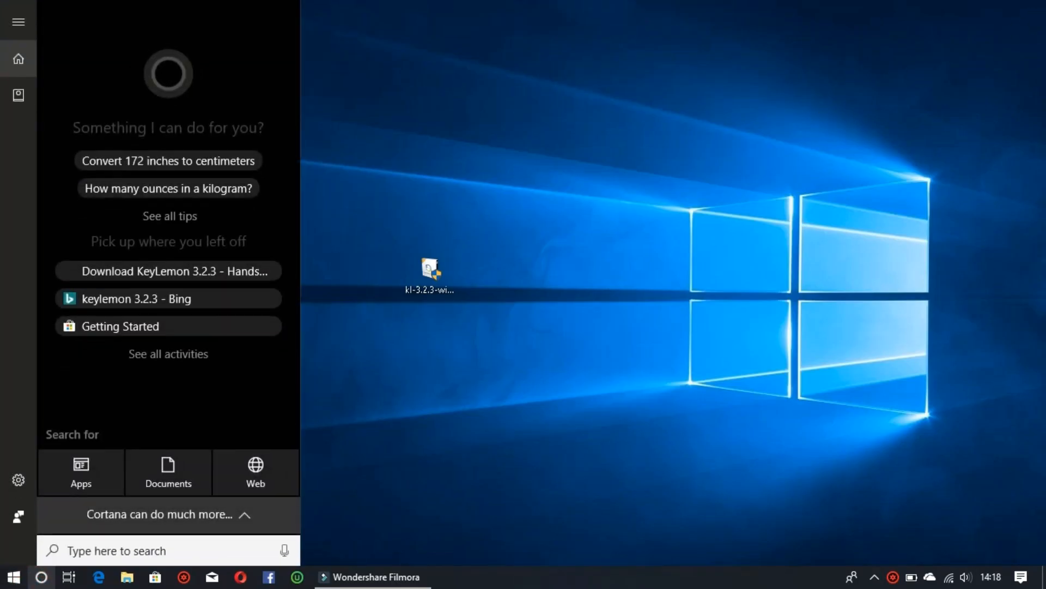
text(grou)
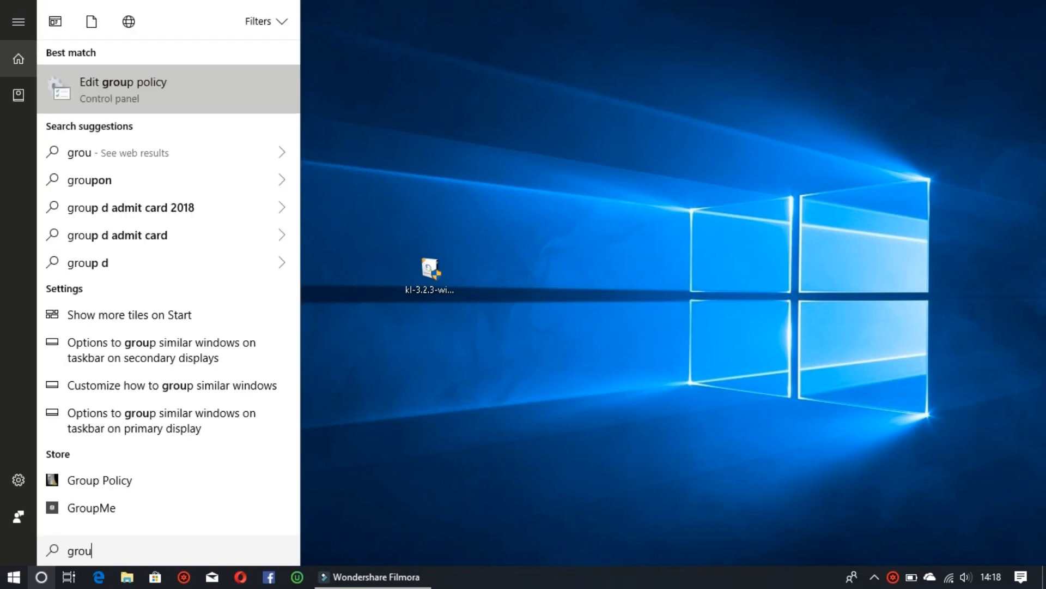
click(159, 99)
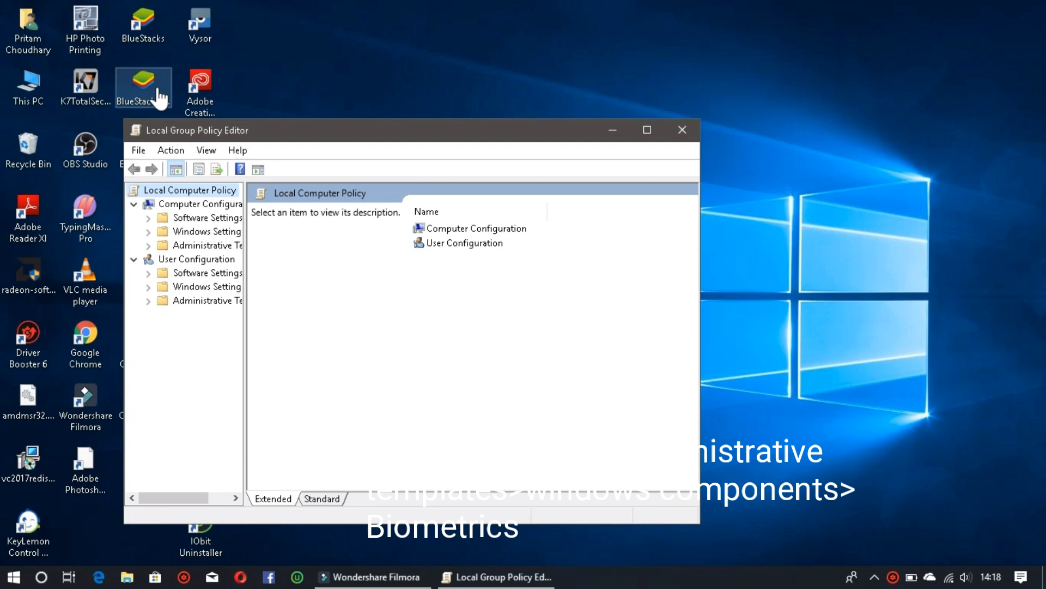
click(652, 136)
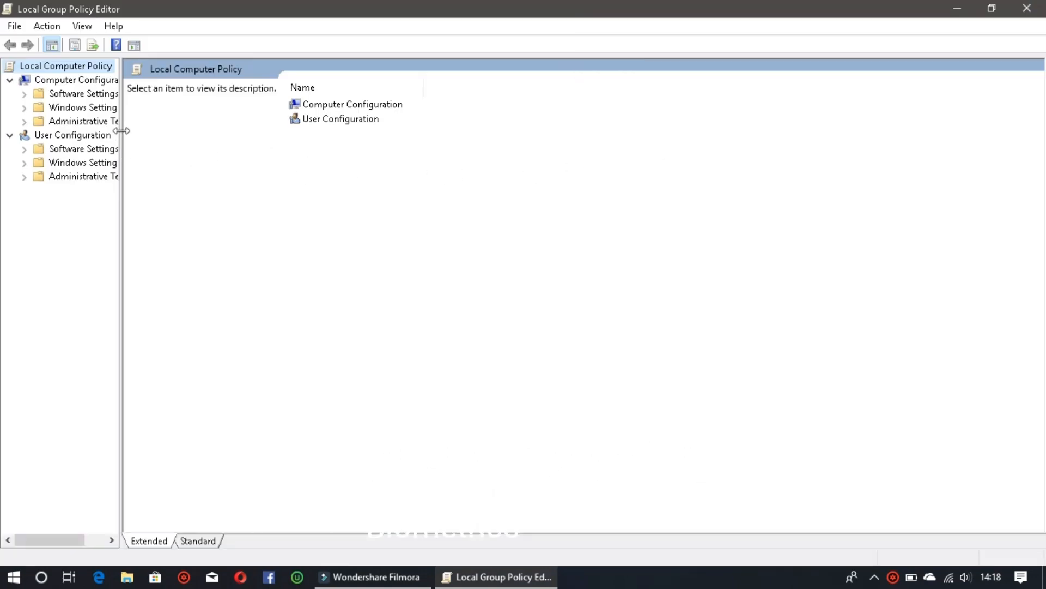
drag(121, 131, 231, 111)
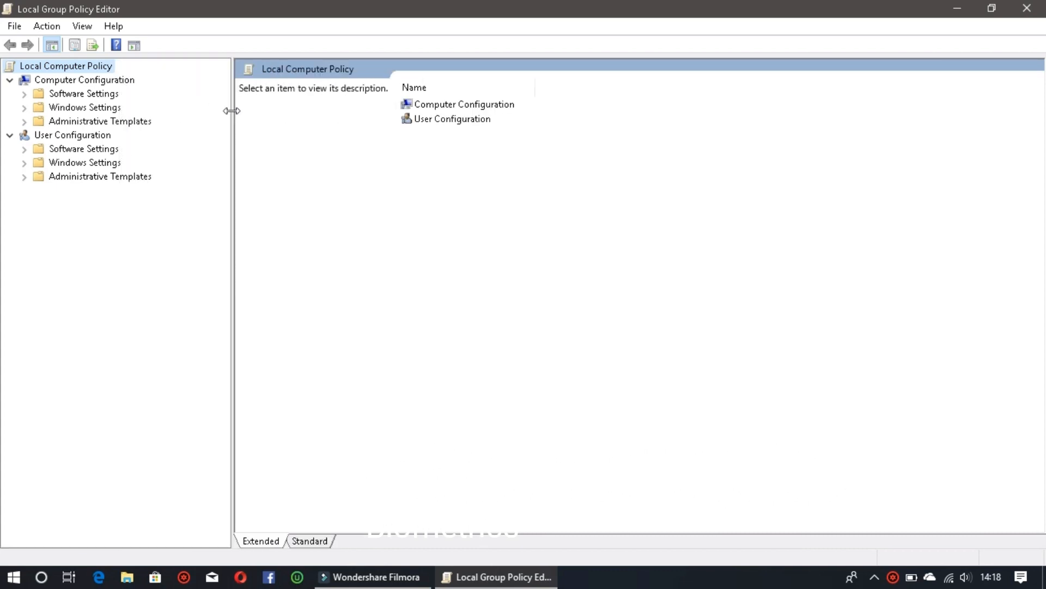
Step: Go to Biometrics under Computer Configuration > Administrative Templates > Windows Components
click(24, 121)
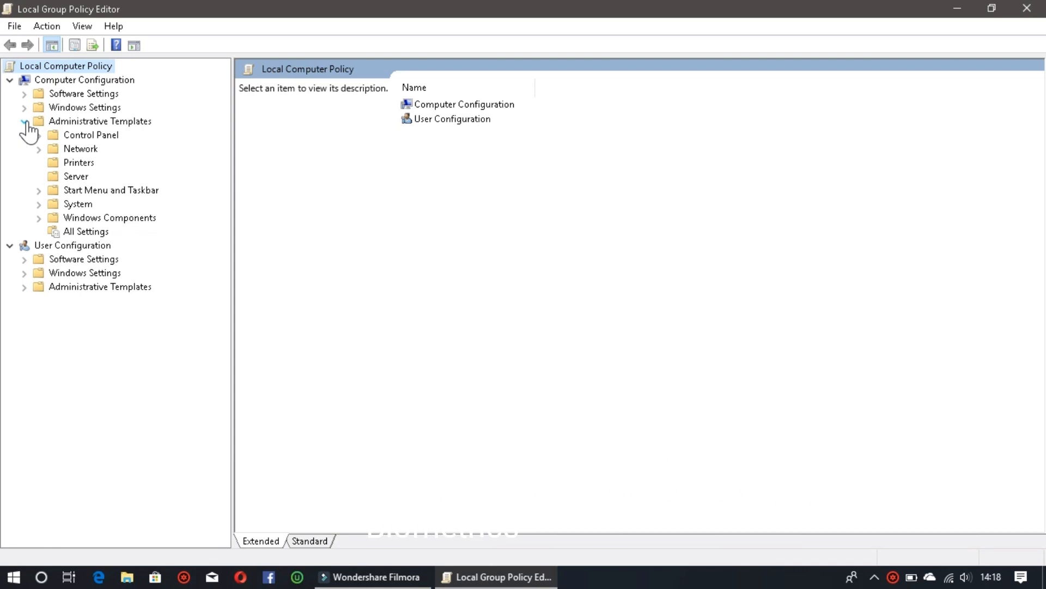
click(89, 219)
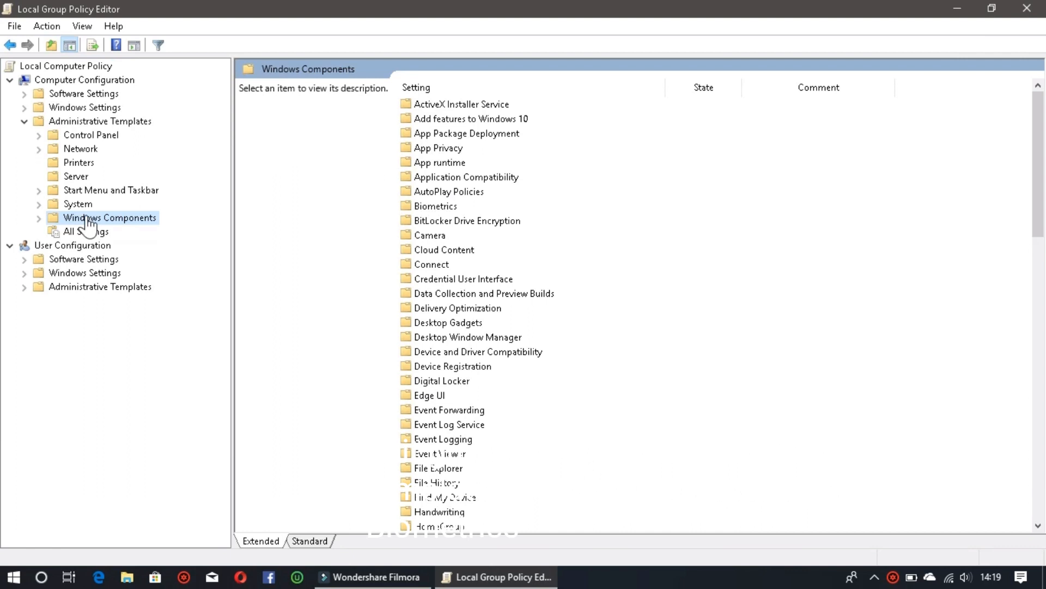
click(39, 219)
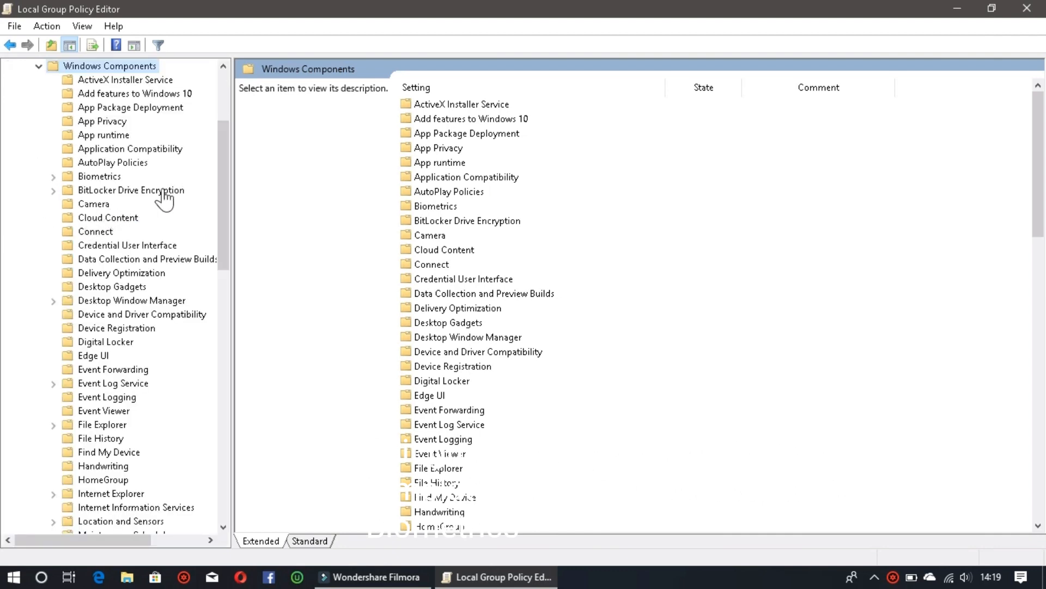
click(99, 177)
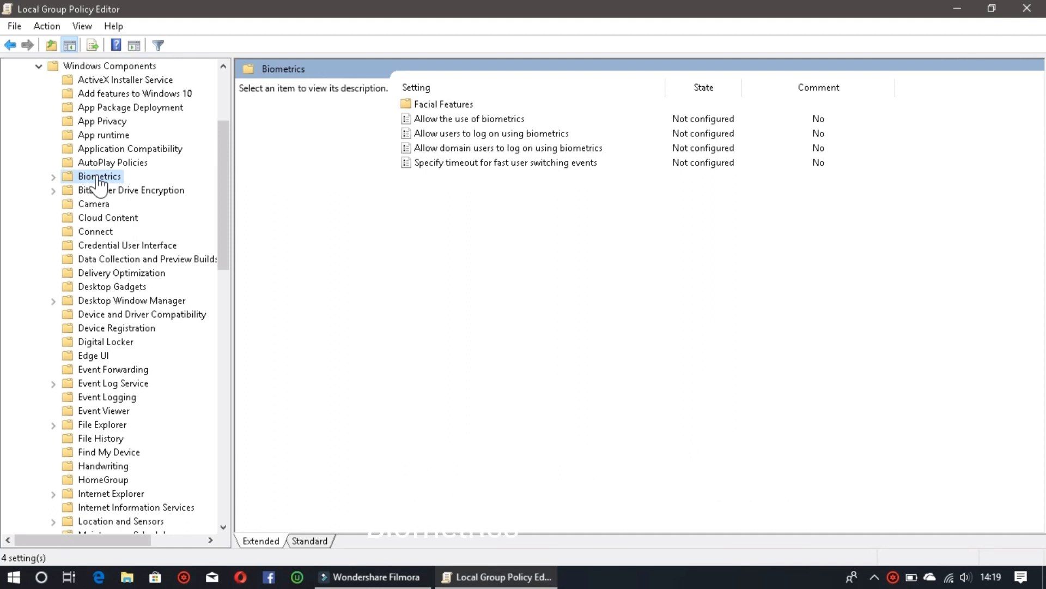
Step: Set the "Allow the use of biometrics" policy to Enabled, apply it, and close the policy editor
click(445, 120)
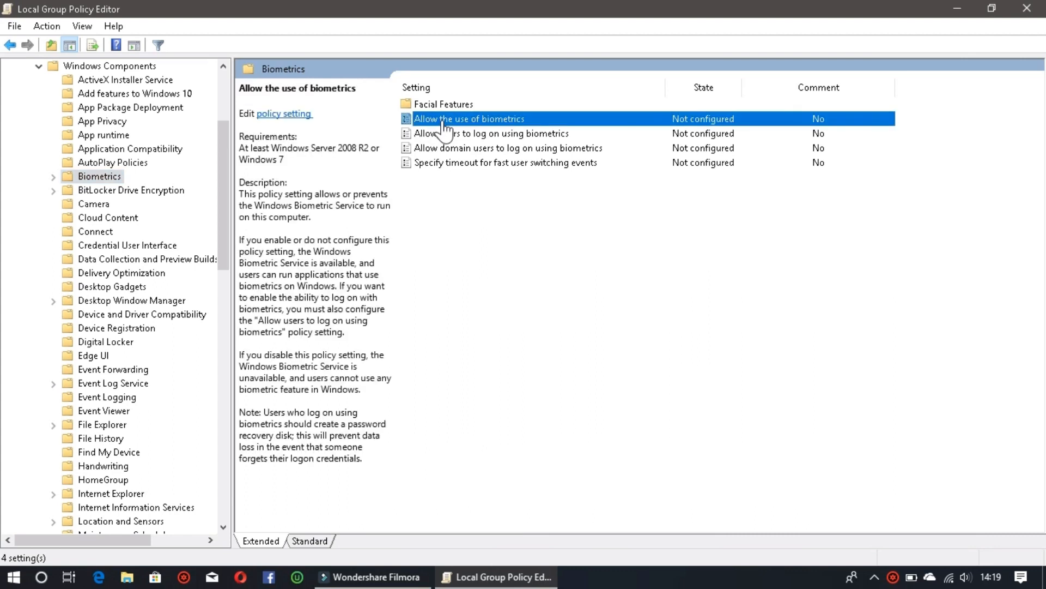
double_click(444, 125)
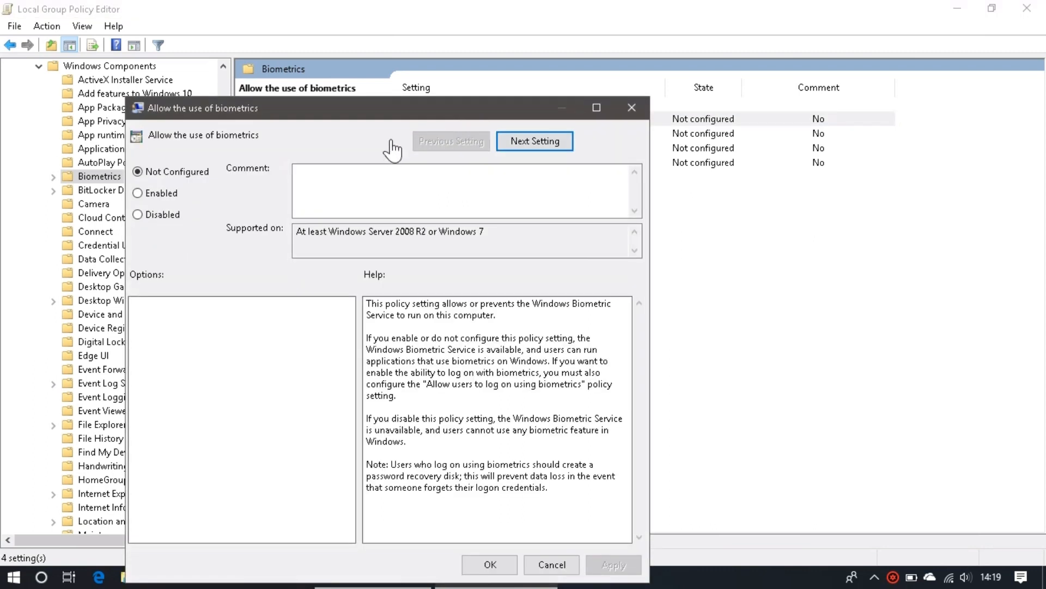
click(140, 196)
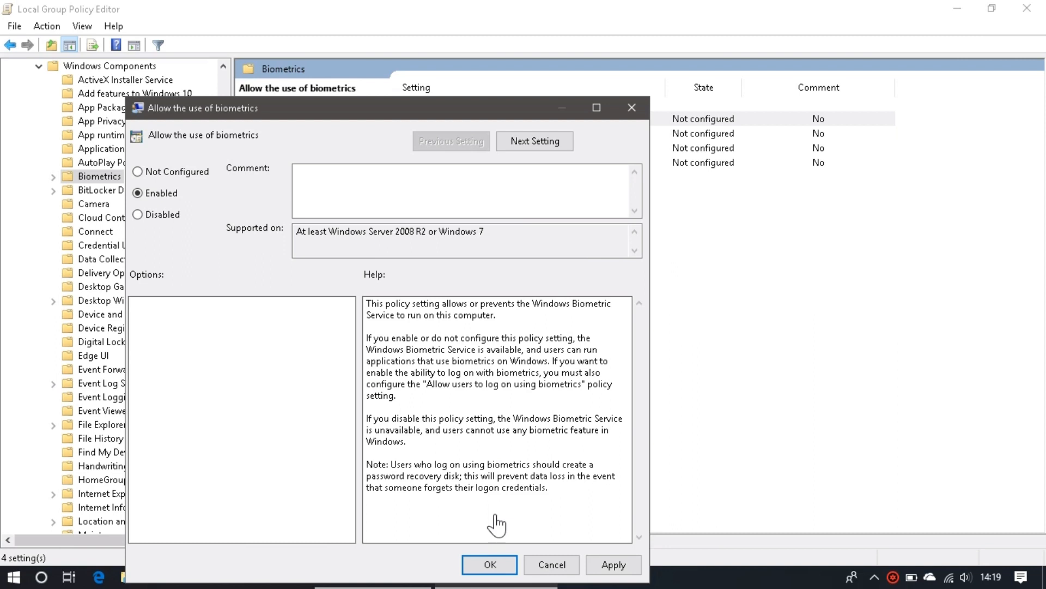
click(627, 570)
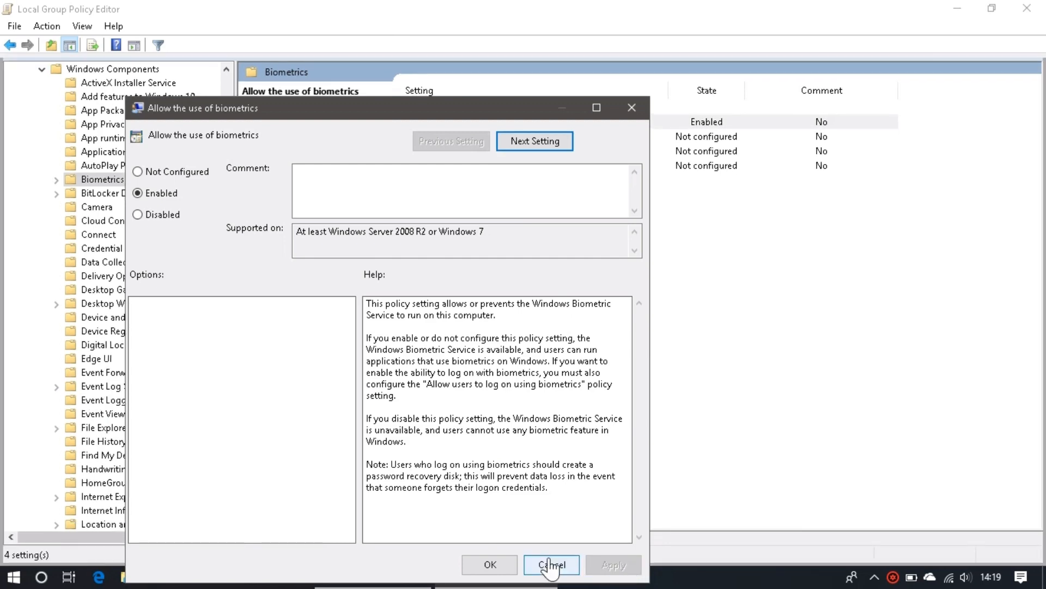
click(493, 567)
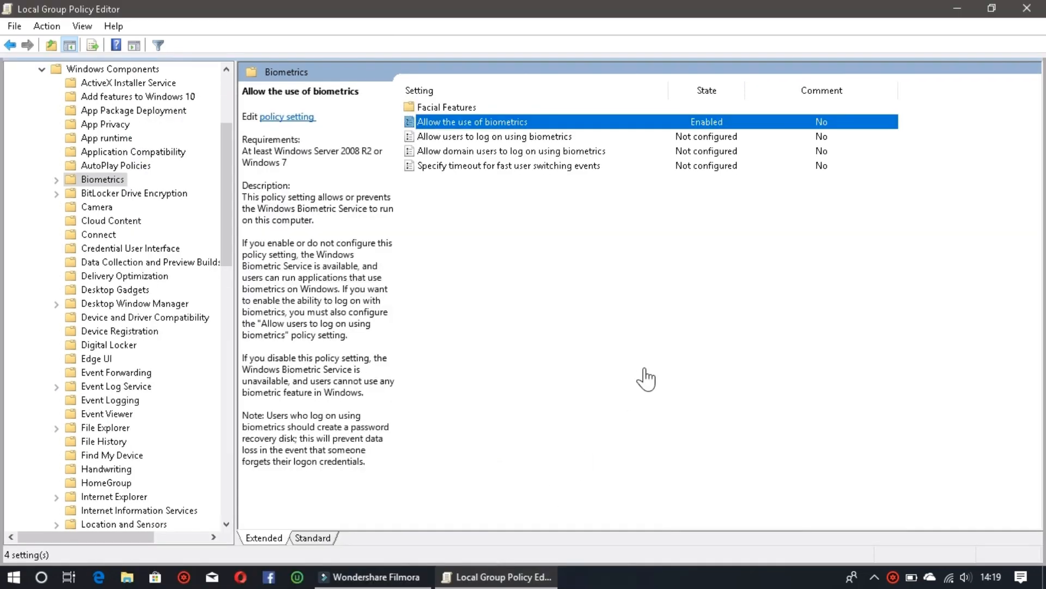
click(1027, 9)
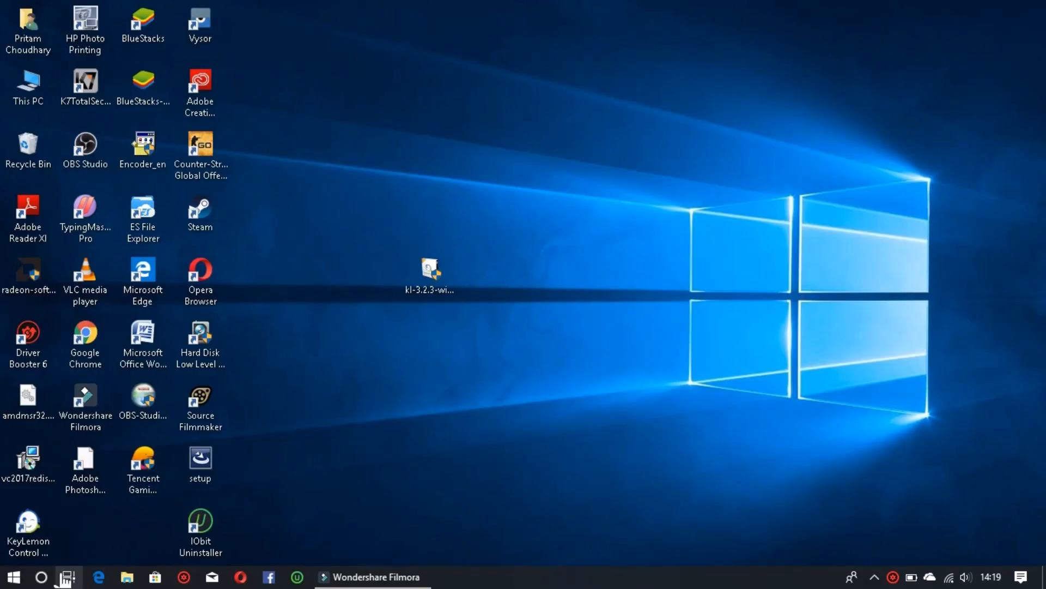
Step: Reopen the face sign-in settings to recheck Windows Hello under Sign-in options, and close Settings
click(24, 579)
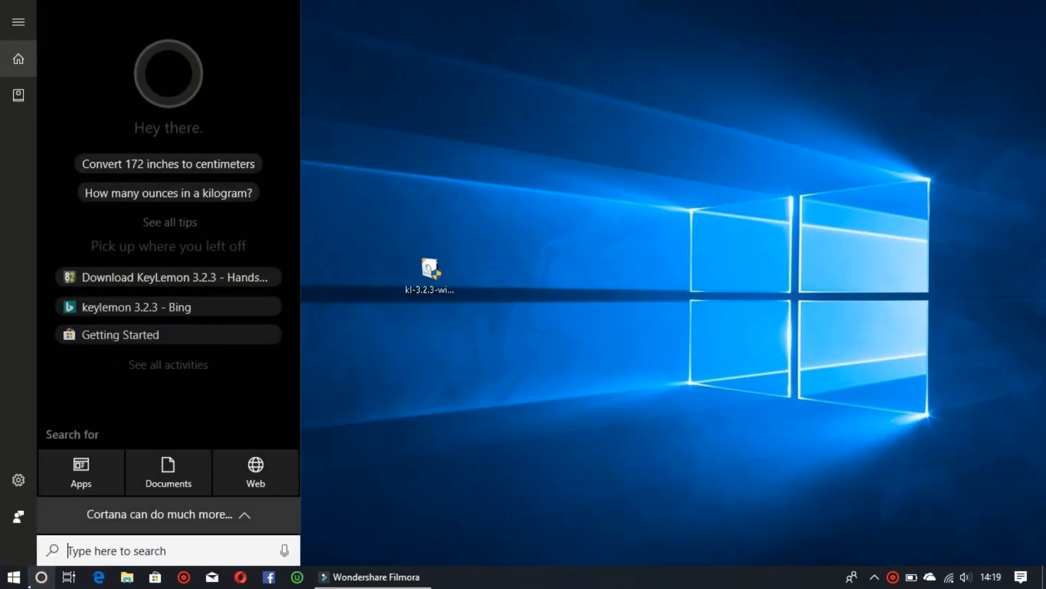
text(fa)
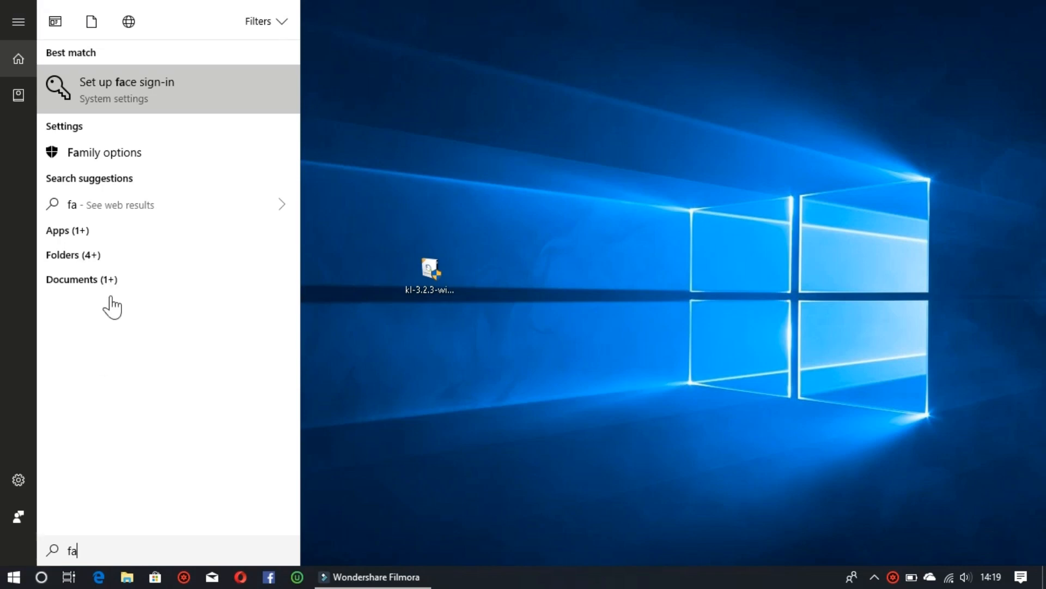
click(133, 91)
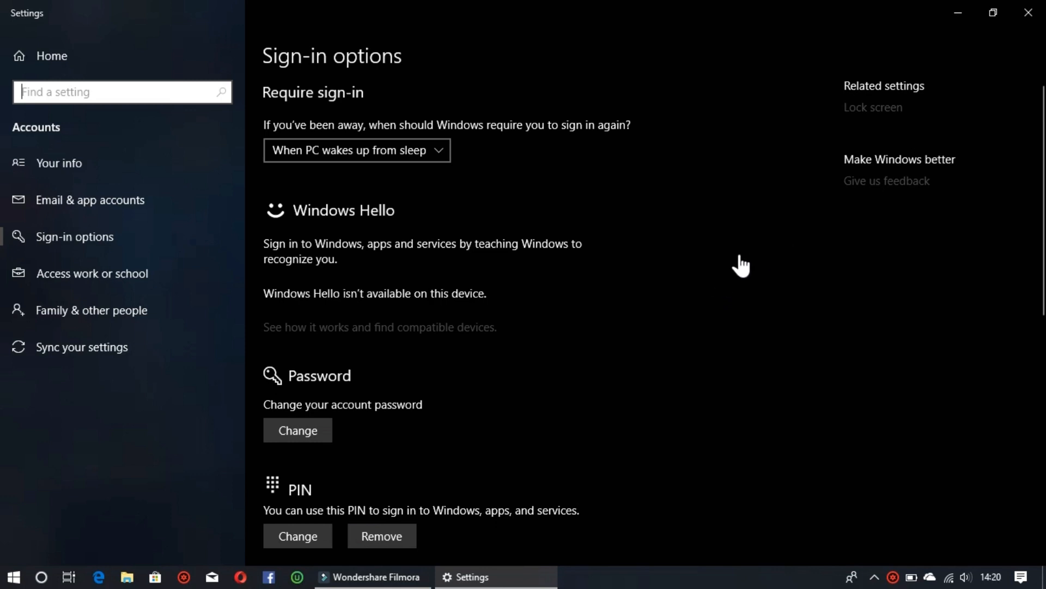
click(1029, 14)
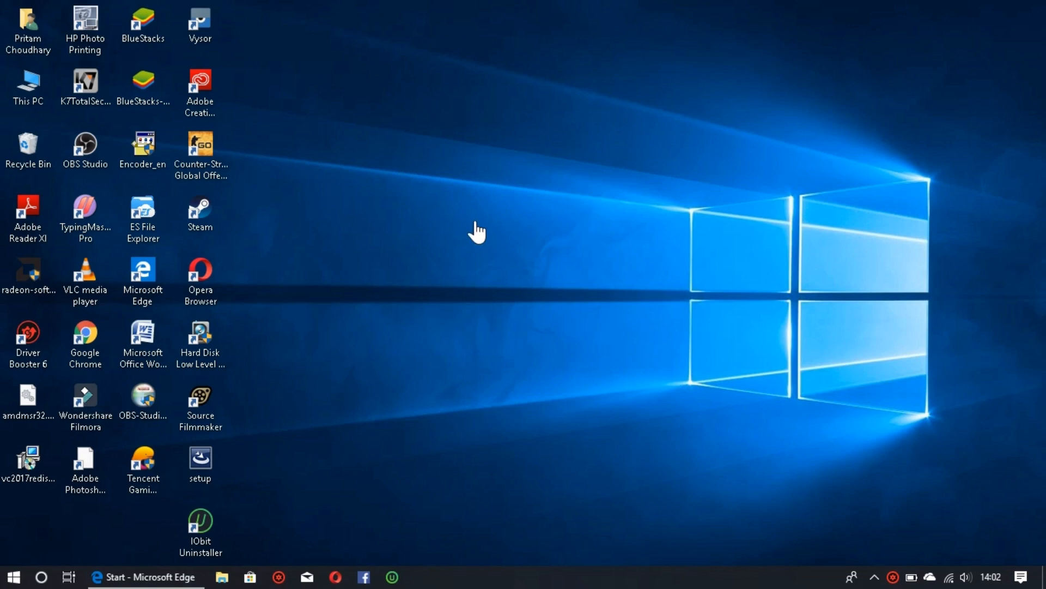
Step: Search for keylemon 3.2.3 in Microsoft Edge and go to its free download mirrors on Download82
double_click(142, 273)
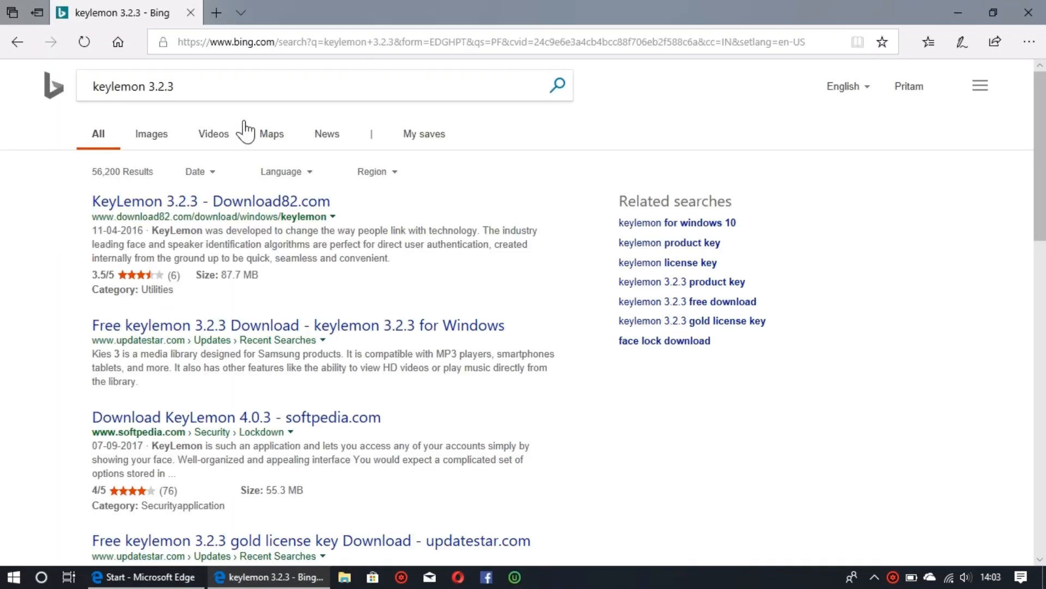
click(286, 199)
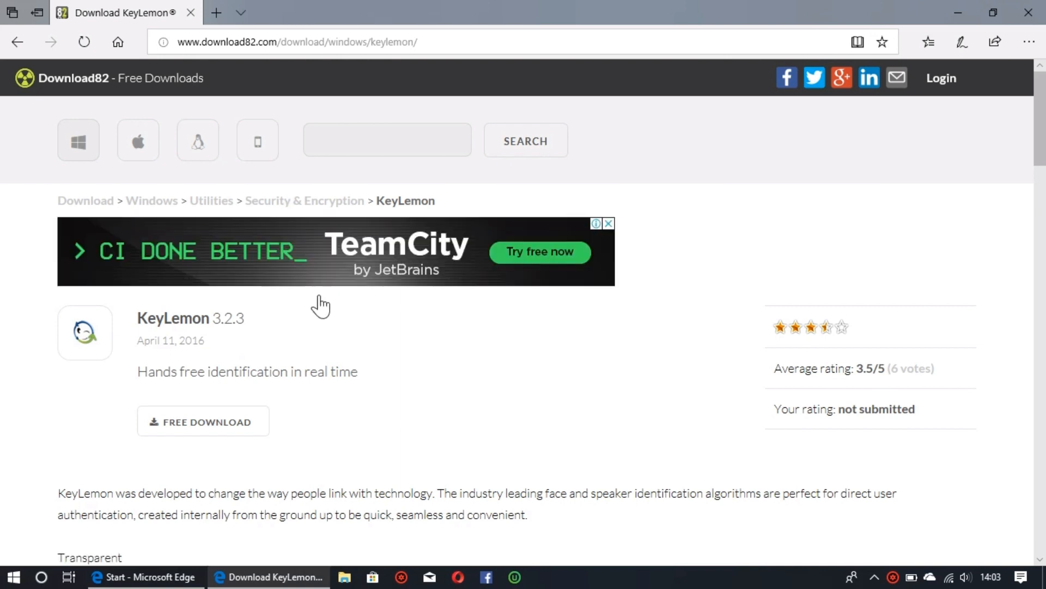
click(210, 426)
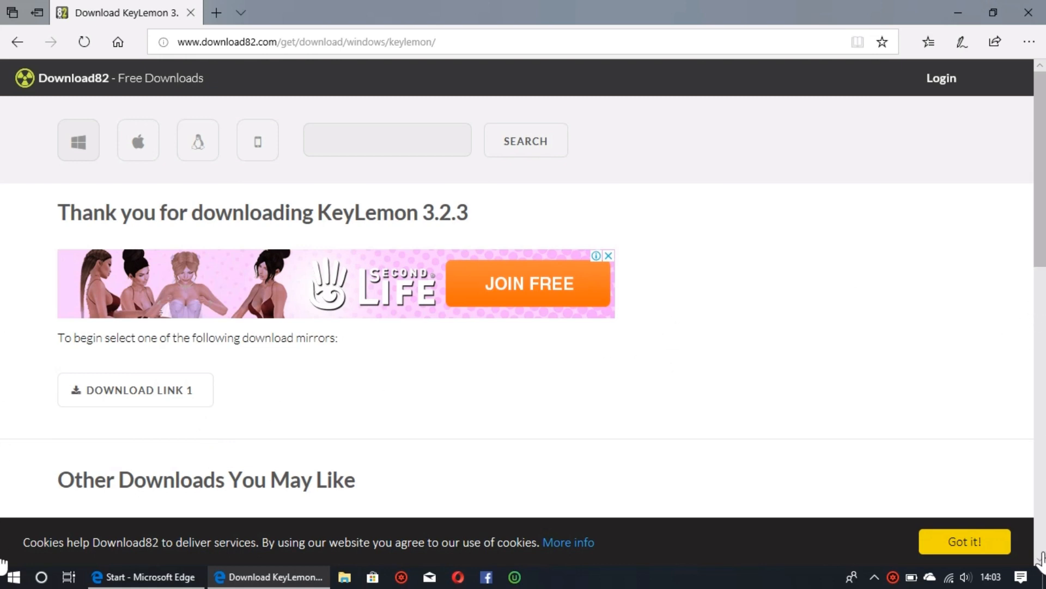
Step: Save kl-3.2.3-windows-setup.exe from the first download link and close the browser window once it has downloaded
scroll(1041, 561, down, 2)
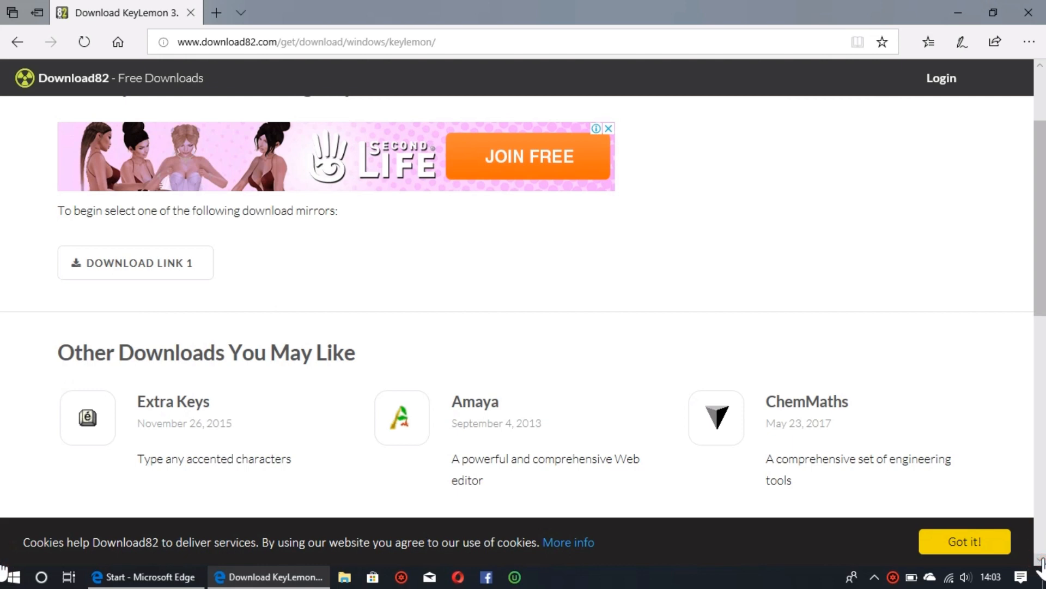
scroll(4, 88, up, 1)
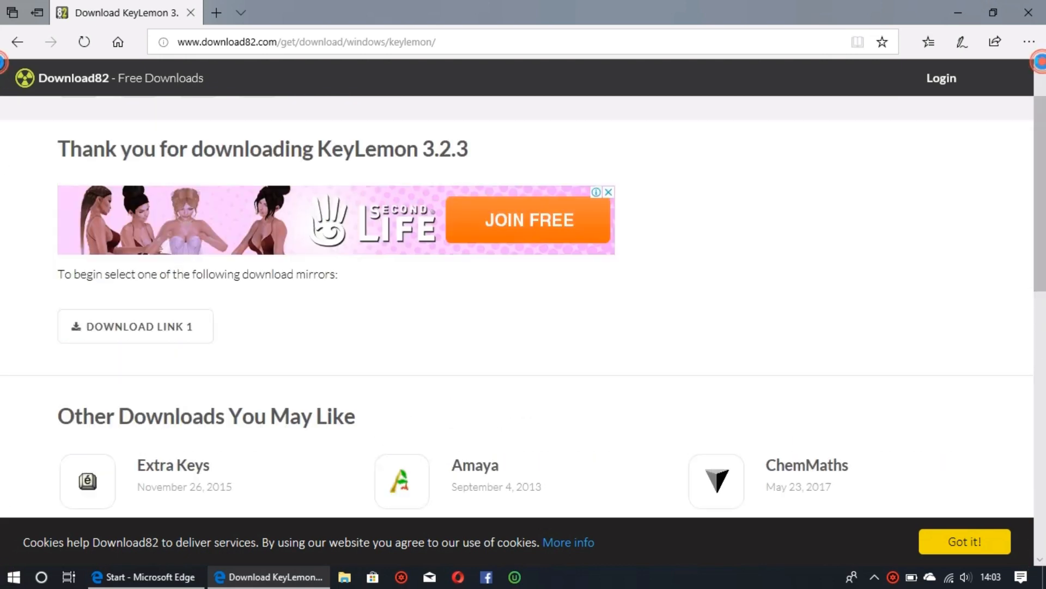
click(196, 333)
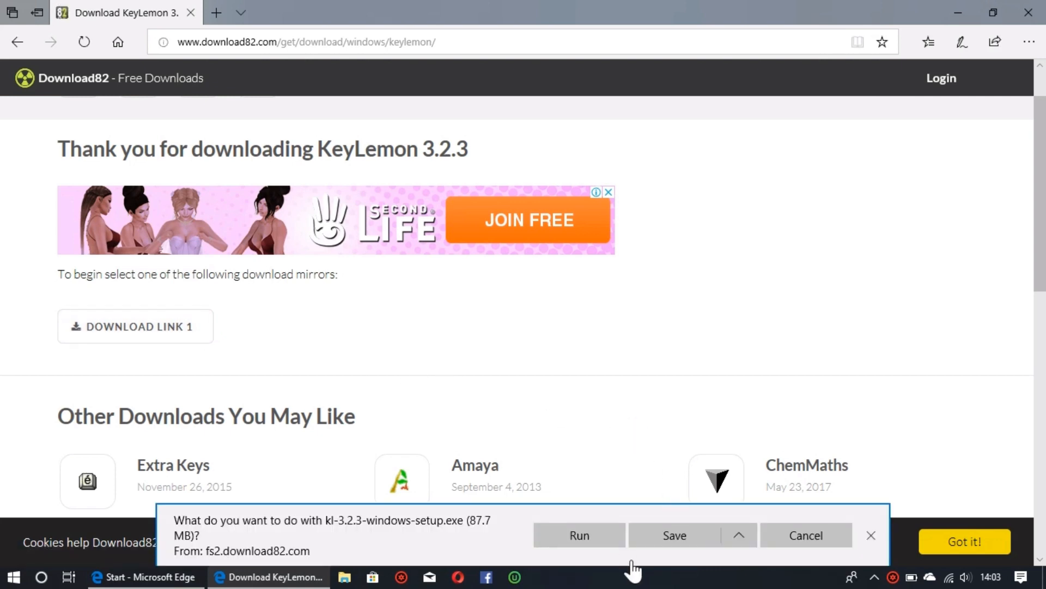
click(656, 536)
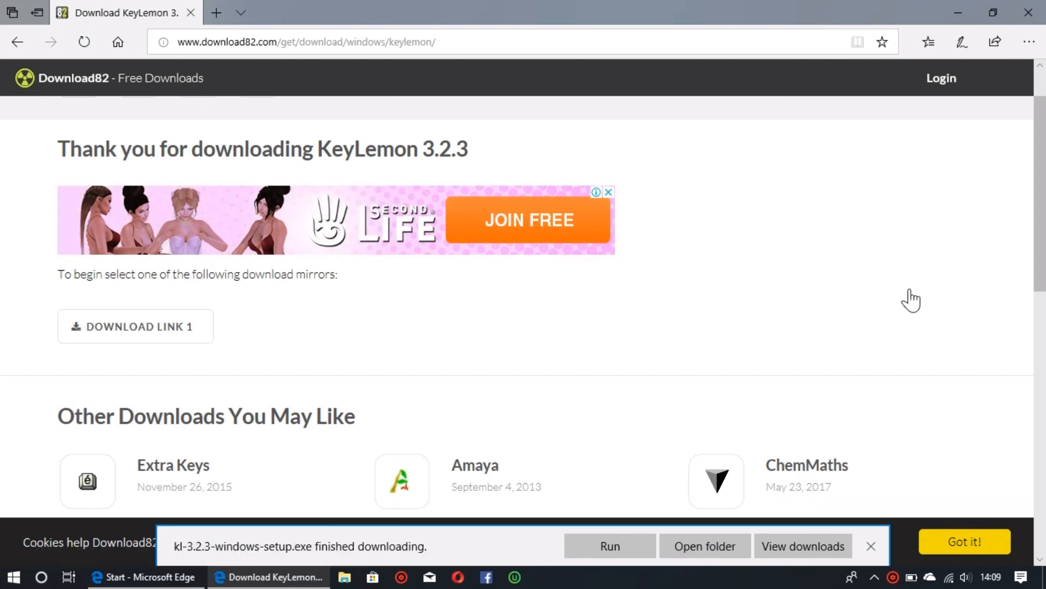
click(1028, 13)
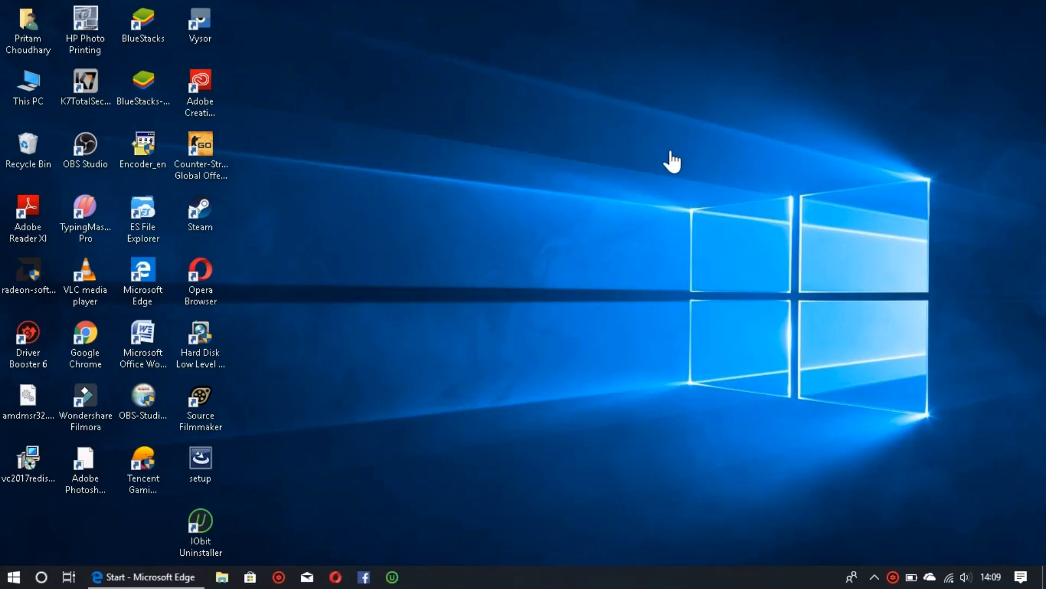
Step: Transfer kl-3.2.3-windows-setup from the Downloads folder to the desktop and close the folder window
double_click(30, 105)
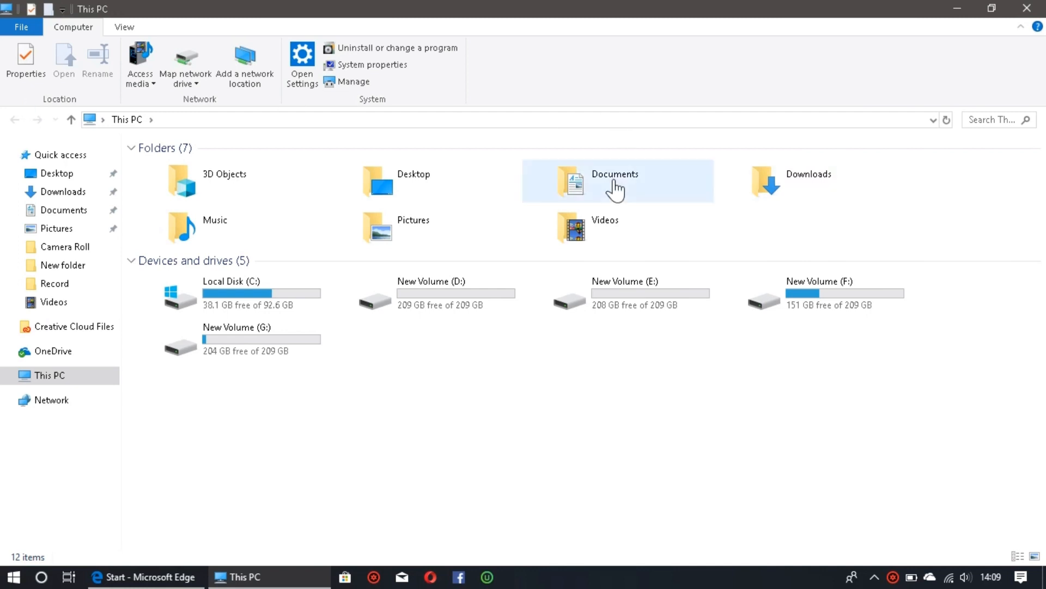
click(859, 180)
double_click(859, 180)
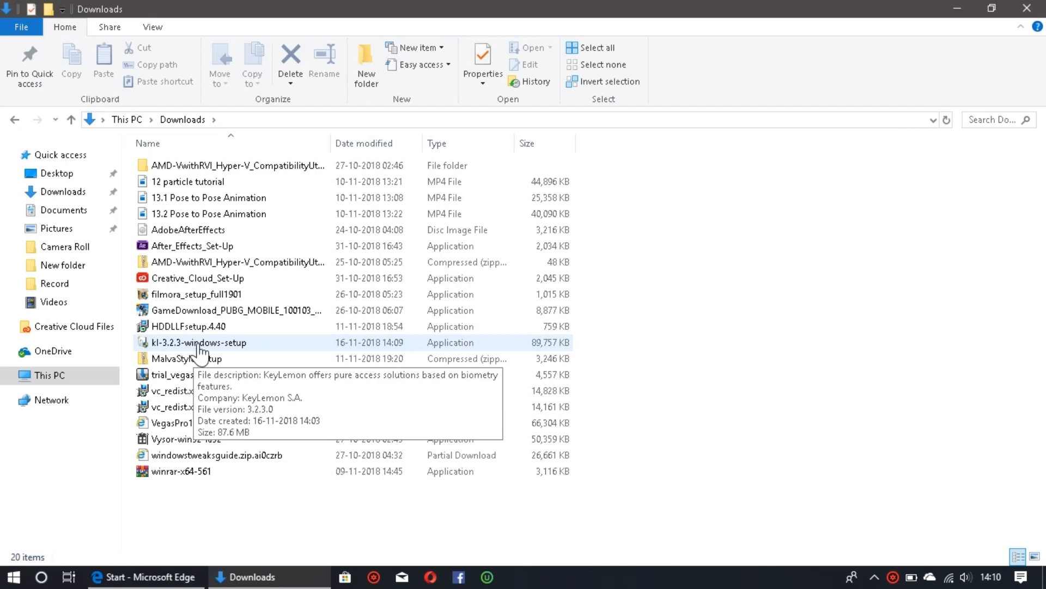
click(992, 9)
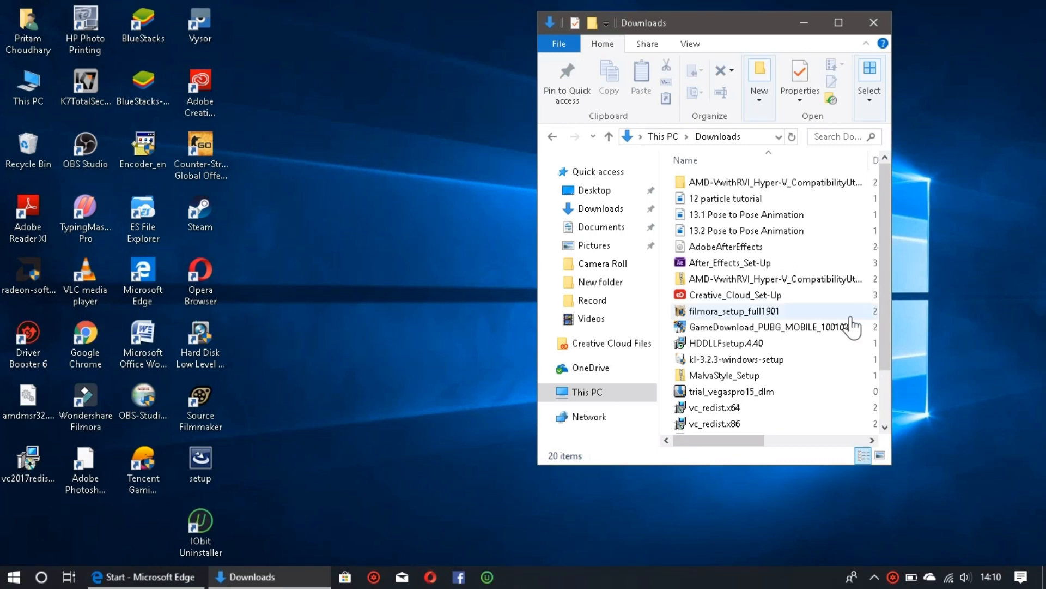
mouse_move(785, 375)
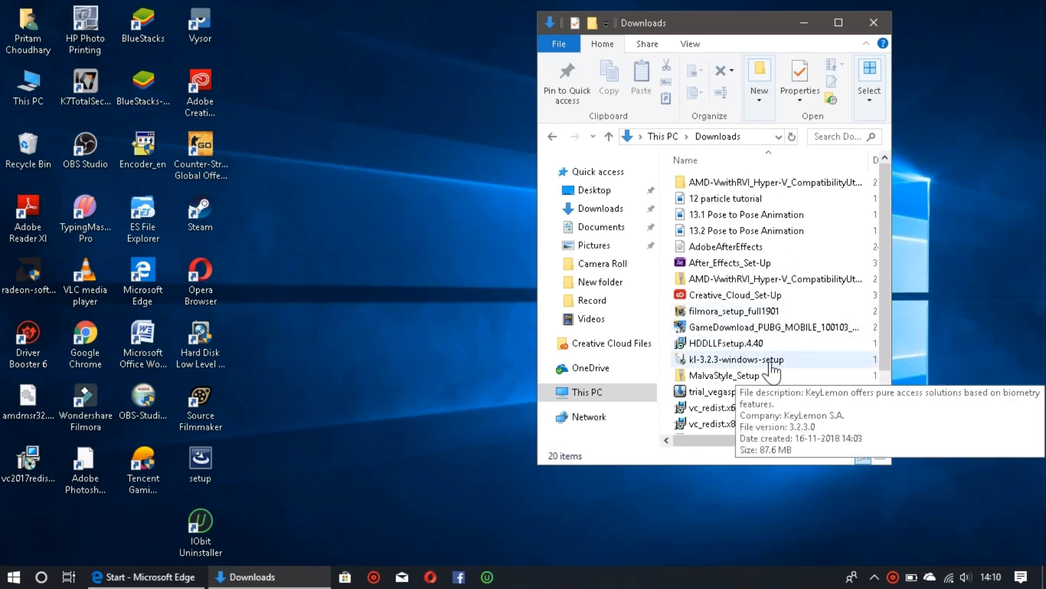
drag(773, 367, 432, 350)
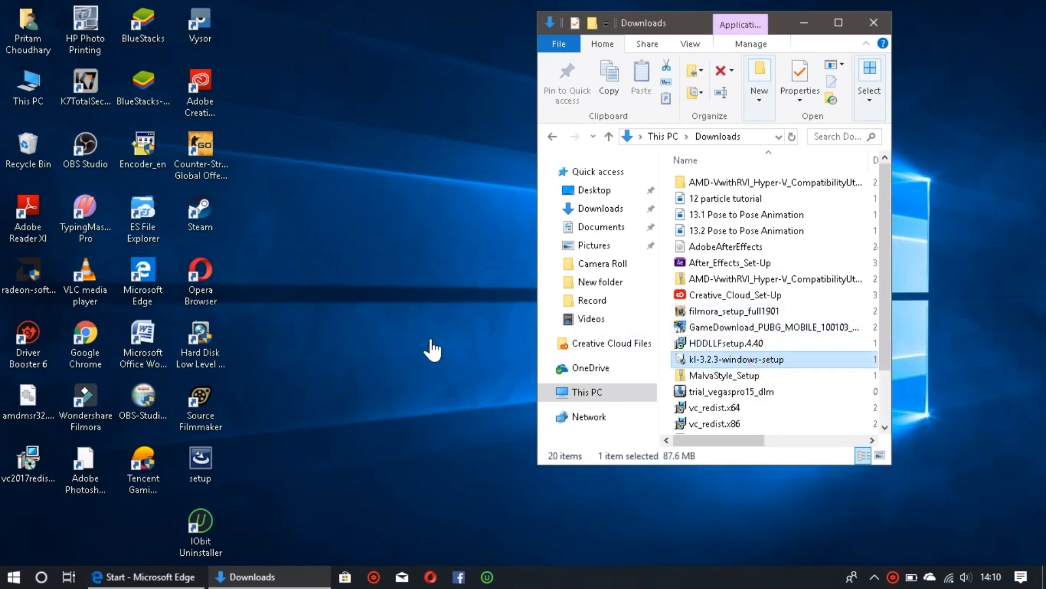
click(884, 23)
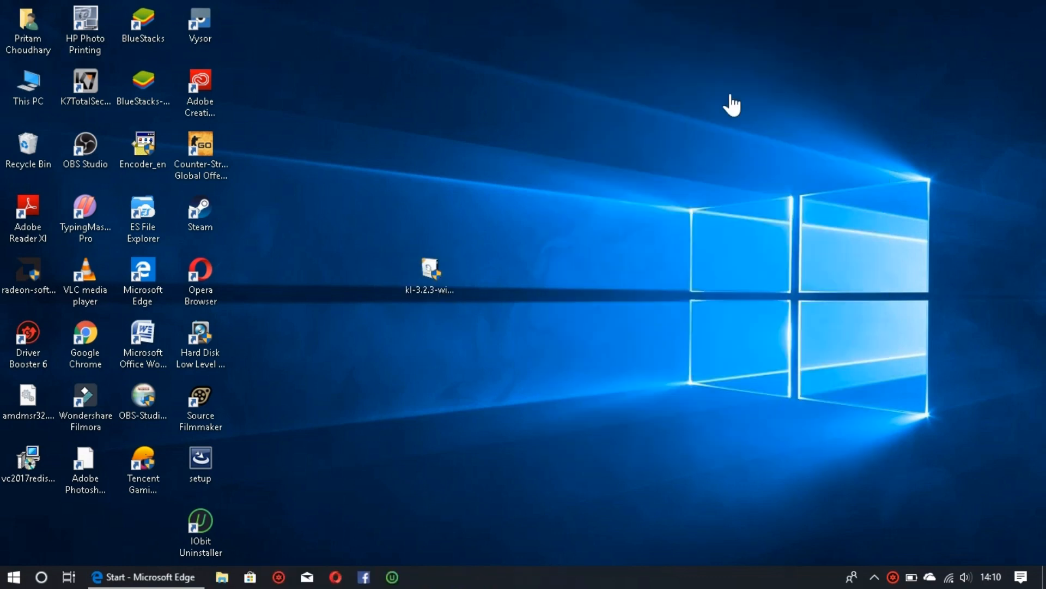
Step: Launch the kl-3.2.3 installer from the desktop with English as its language, and close the Microsoft Edge window before continuing
double_click(444, 272)
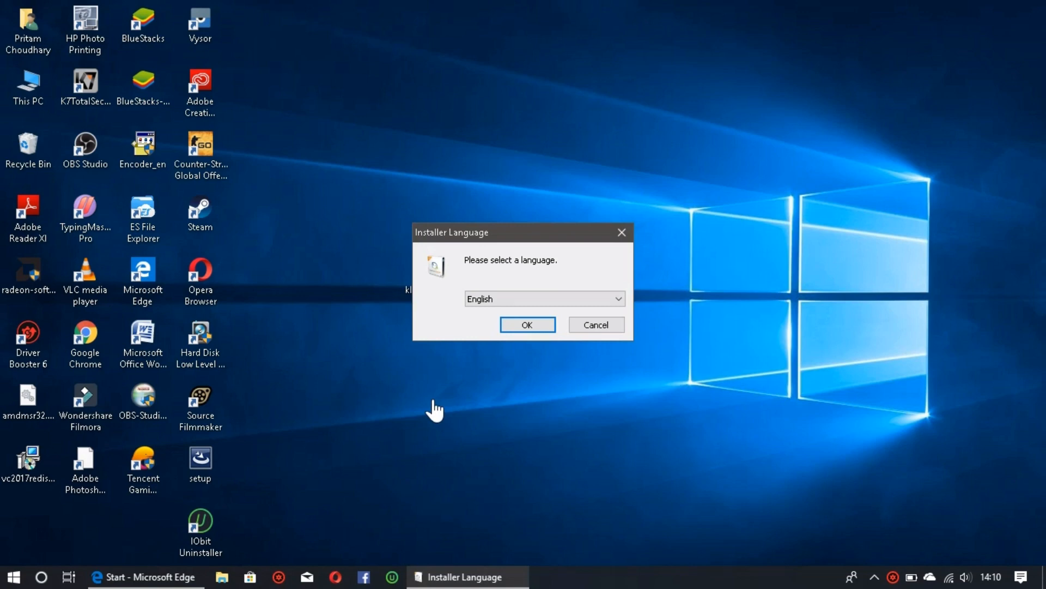
click(531, 324)
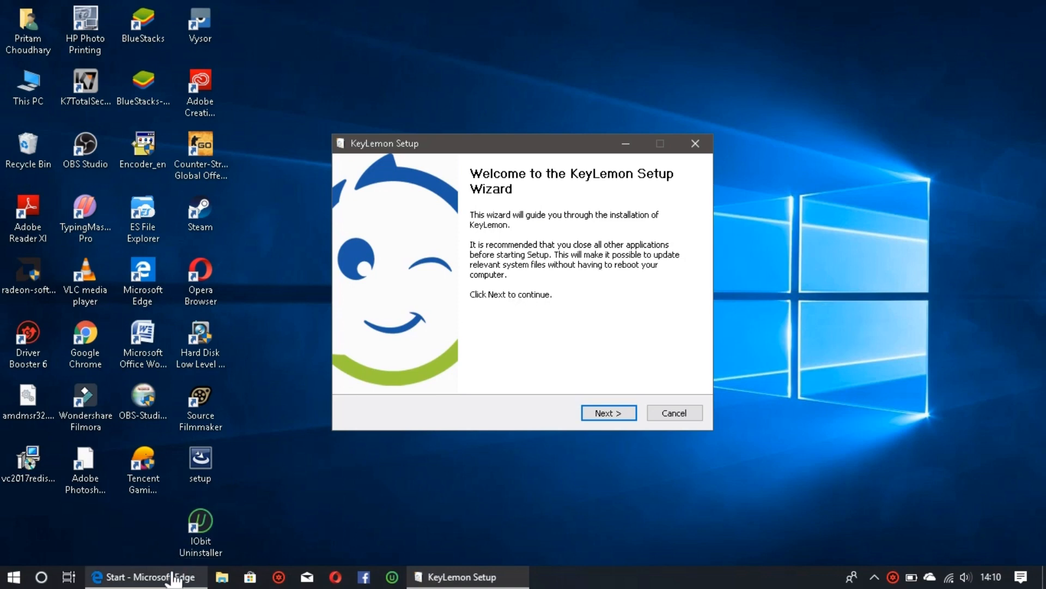
mouse_move(174, 577)
click(216, 485)
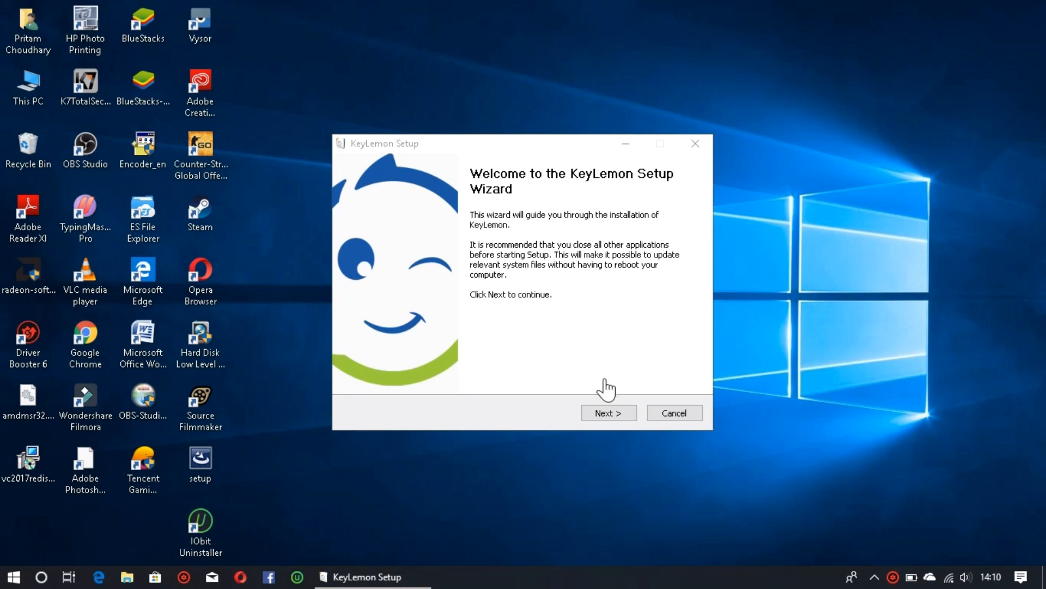
Step: Continue past the KeyLemon Setup welcome page and accept the terms of the License Agreement
click(604, 414)
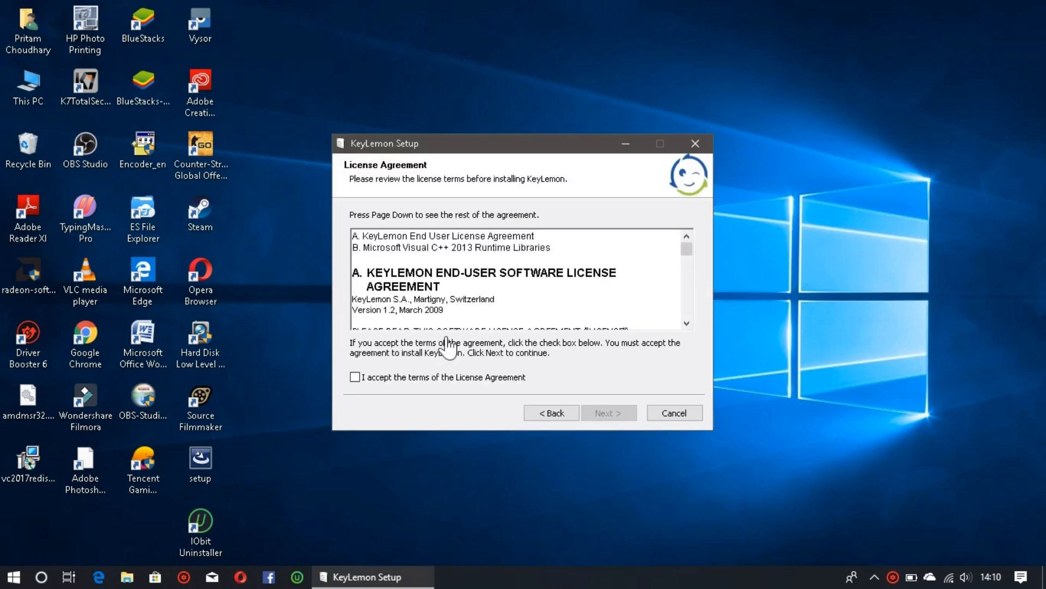
click(355, 377)
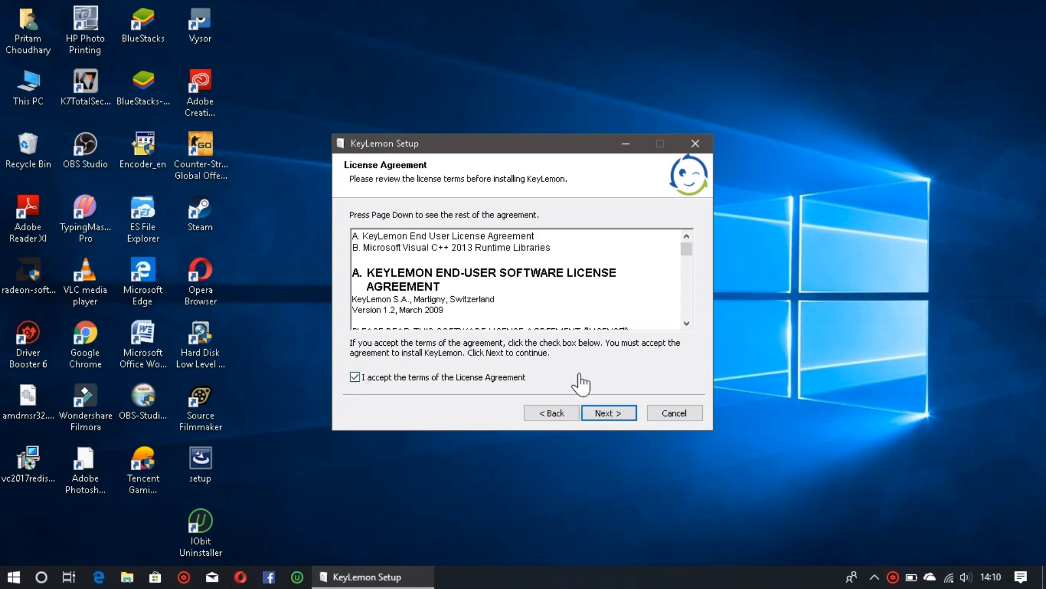
click(602, 415)
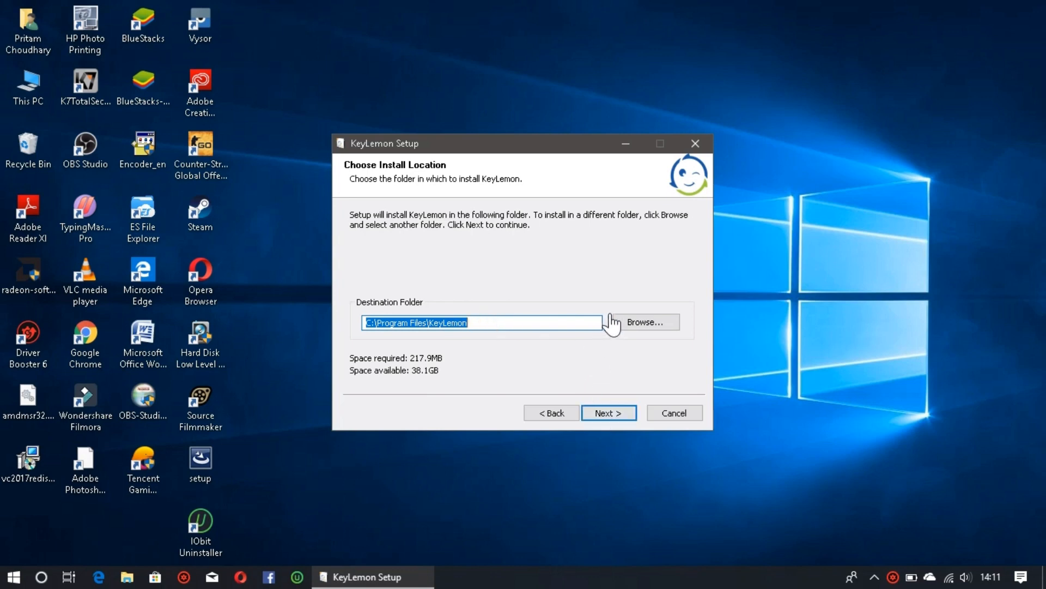
Step: Change the KeyLemon destination folder to D:\KeyLemon by choosing New Volume (D:) under This PC
click(628, 322)
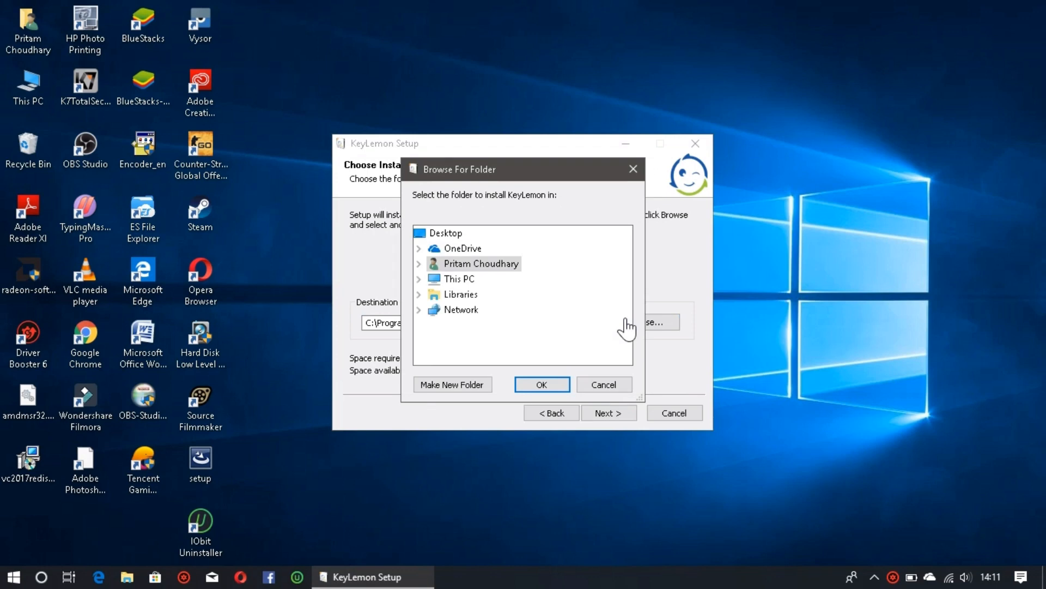
click(419, 279)
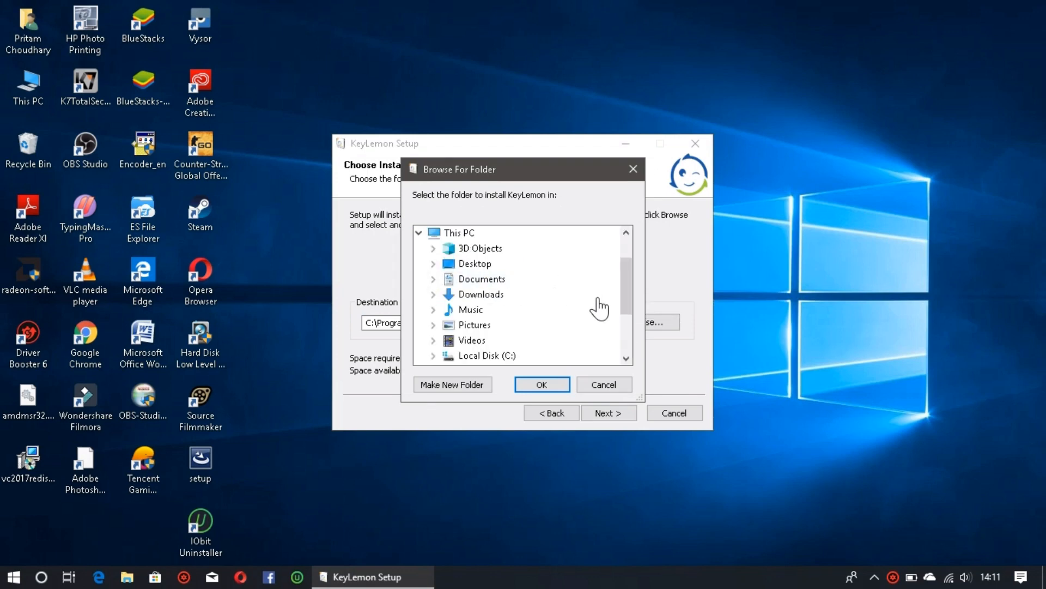
click(625, 356)
click(626, 357)
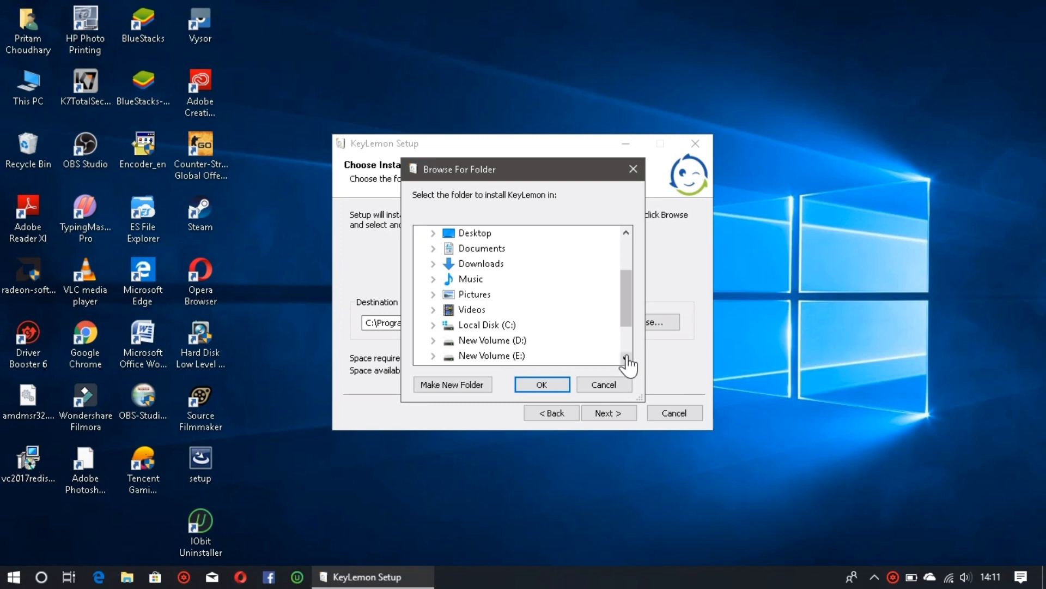
click(625, 357)
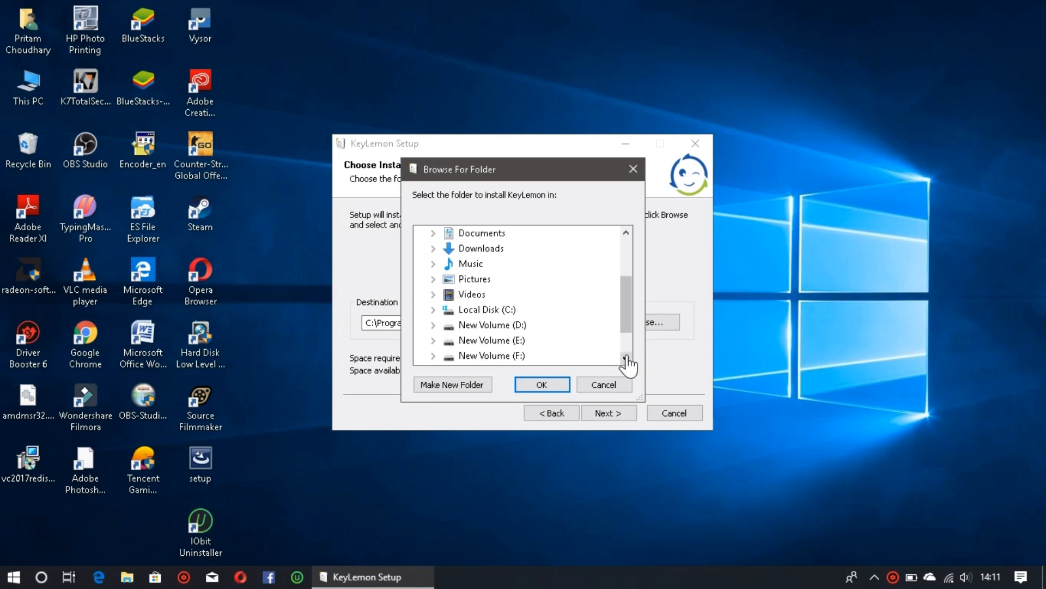
click(510, 325)
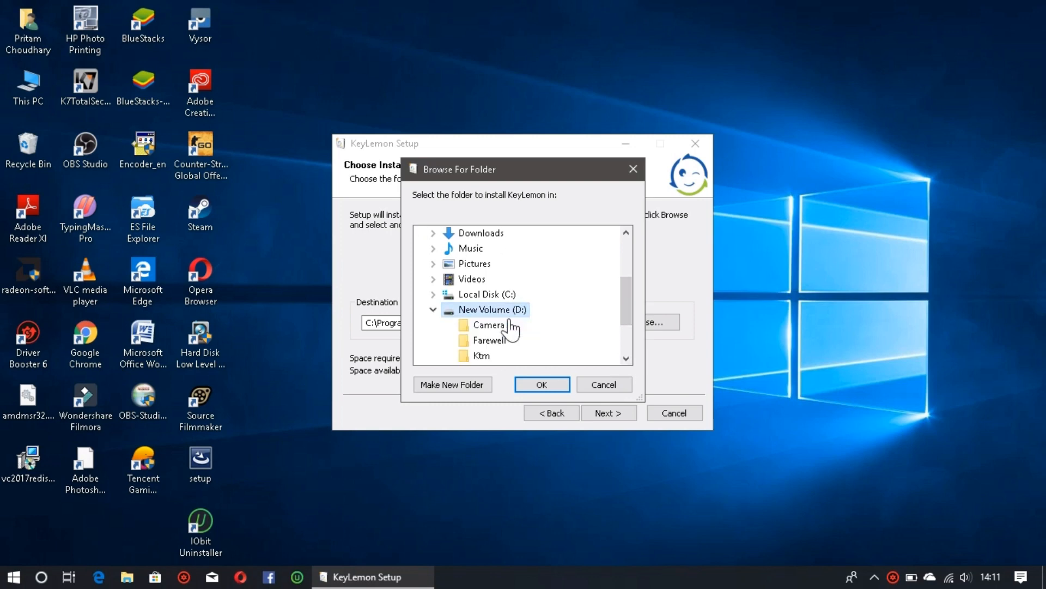
click(542, 384)
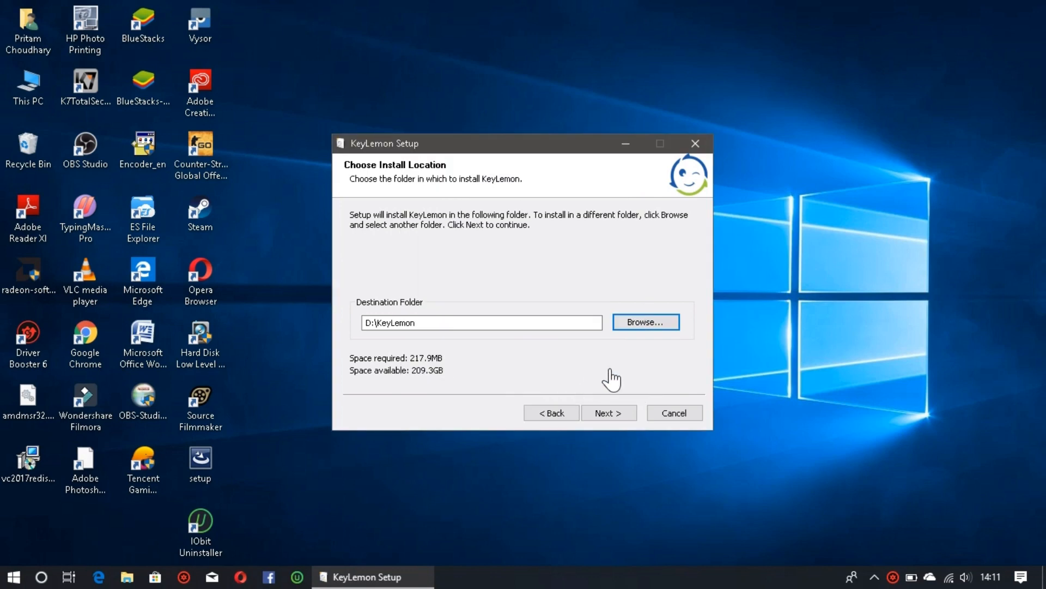
Step: Recheck the install location, keep KeyLemon as the Start Menu folder with shortcuts created, and install the program
click(606, 414)
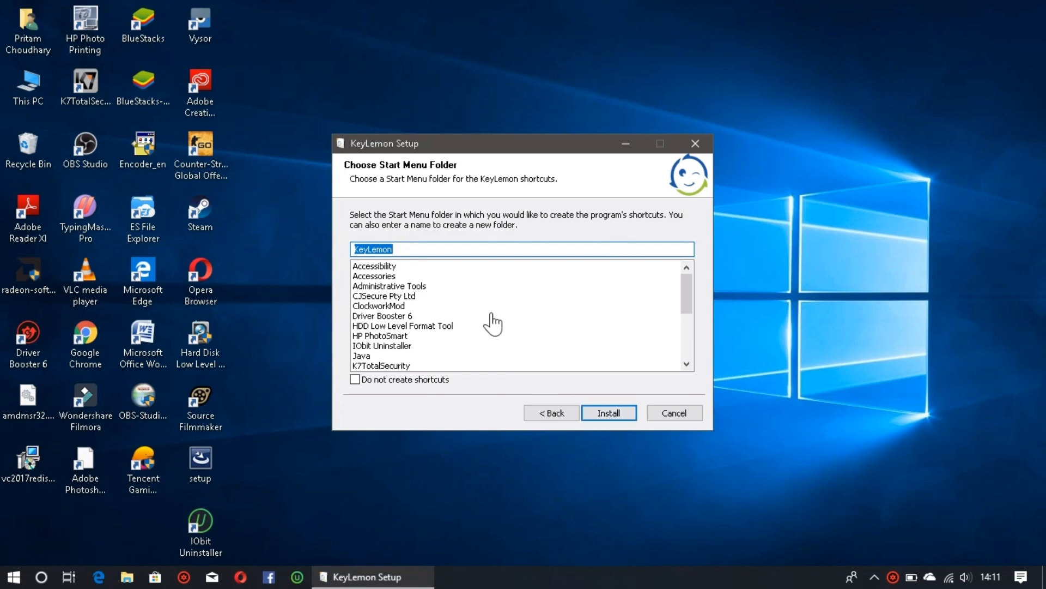
click(551, 414)
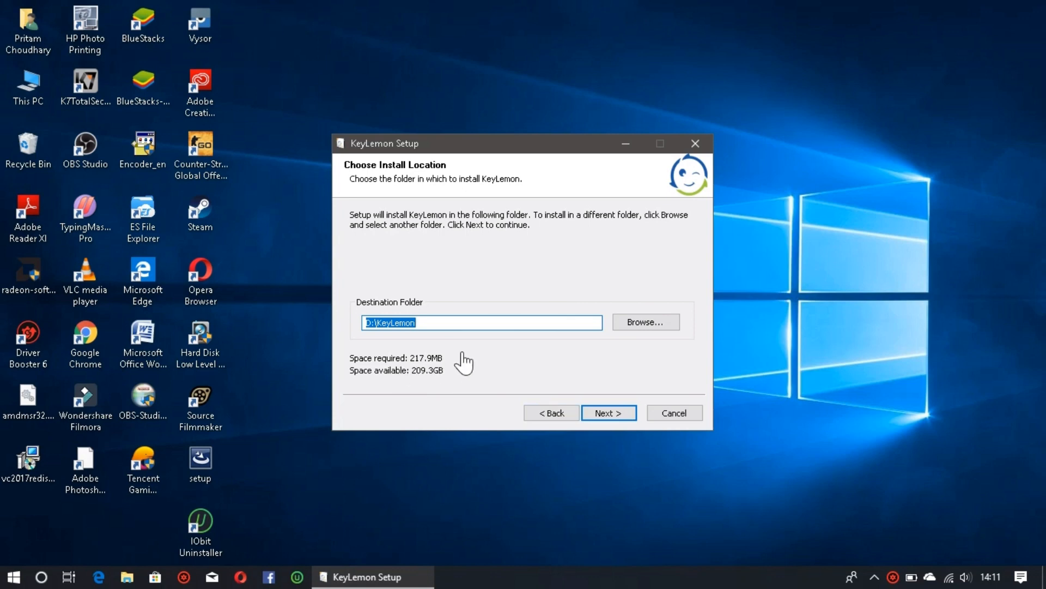
click(609, 413)
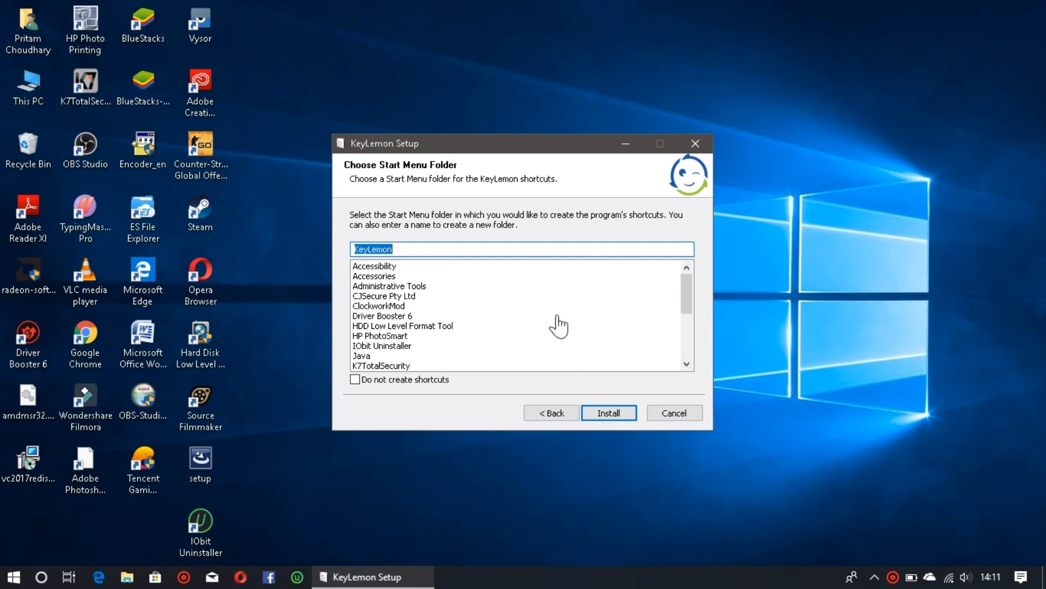
click(608, 414)
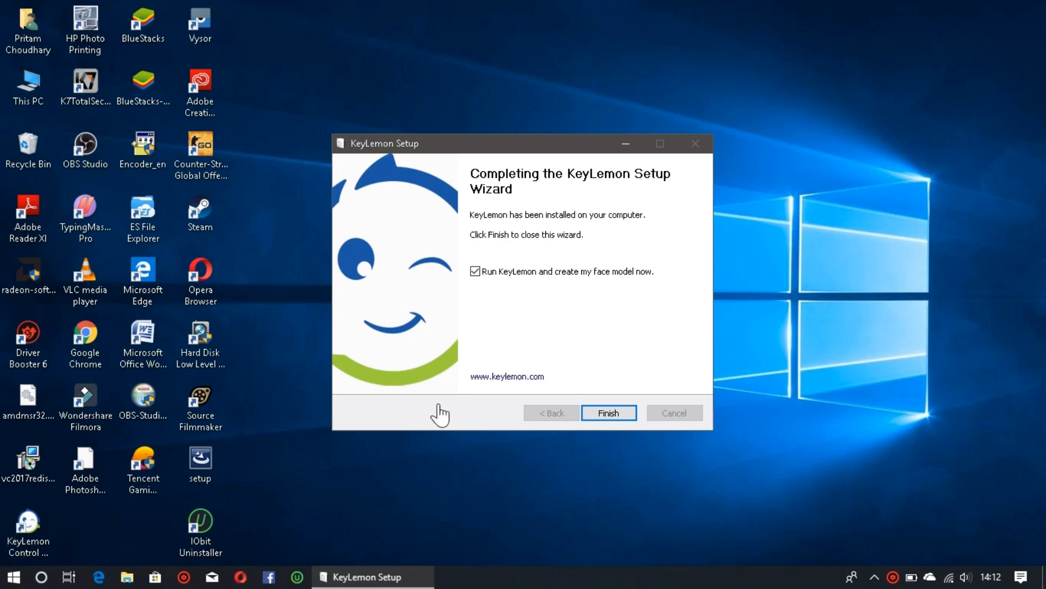
Step: Finish the setup with KeyLemon set to run, create a new face model from the camera, and proceed to the confirmation step
click(603, 416)
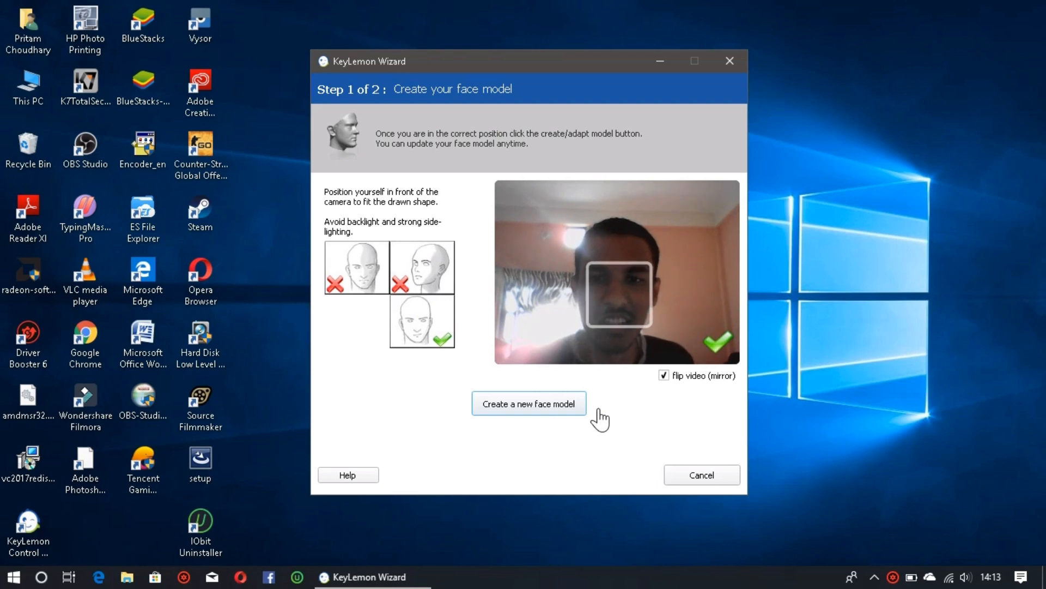
click(556, 410)
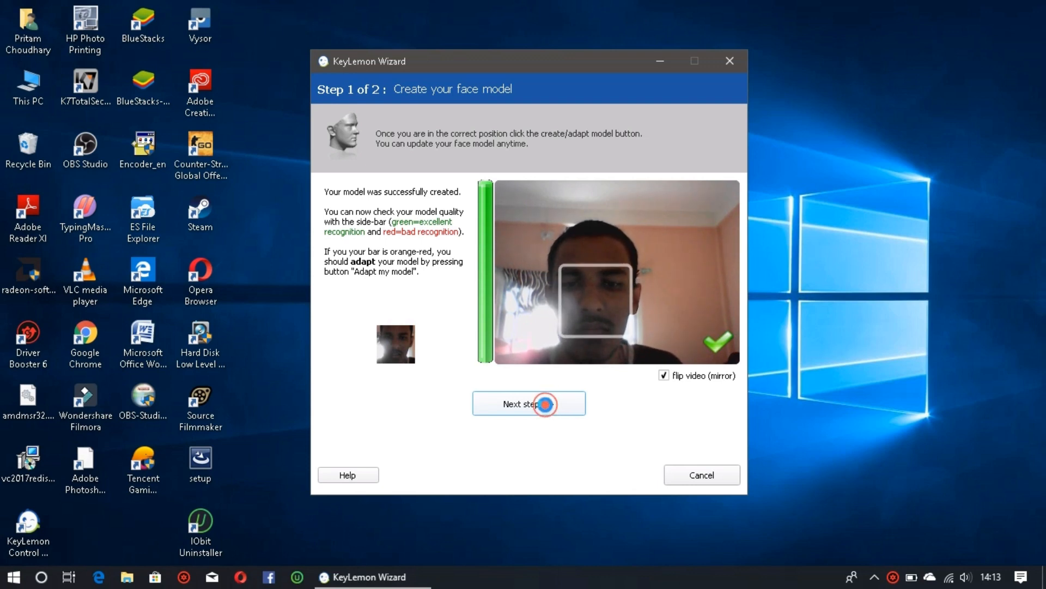
click(545, 405)
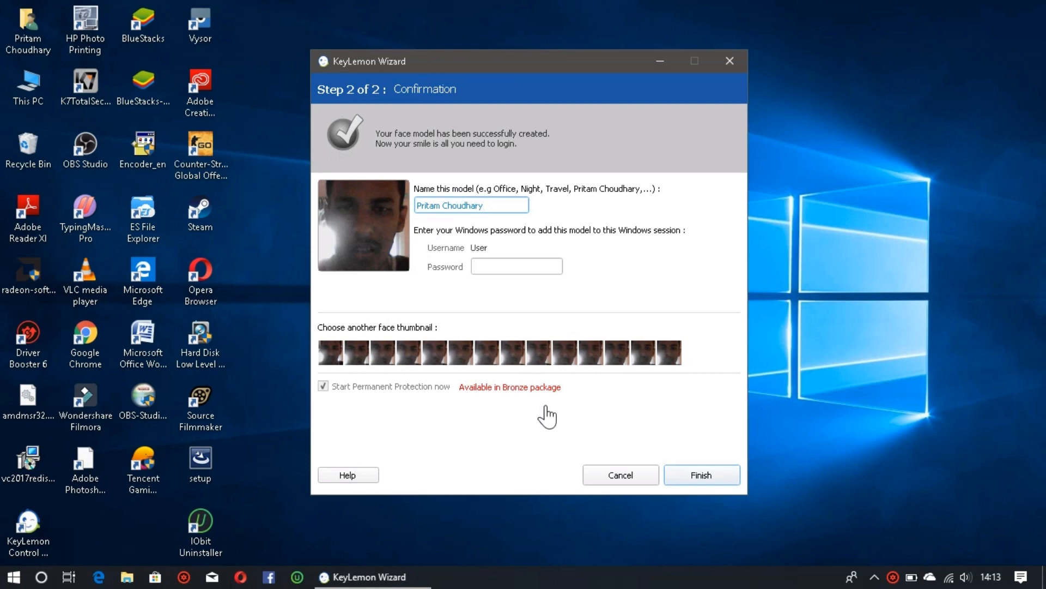
Step: Enter the Windows account password to add the face model to this Windows session, and finish the KeyLemon Wizard
click(490, 266)
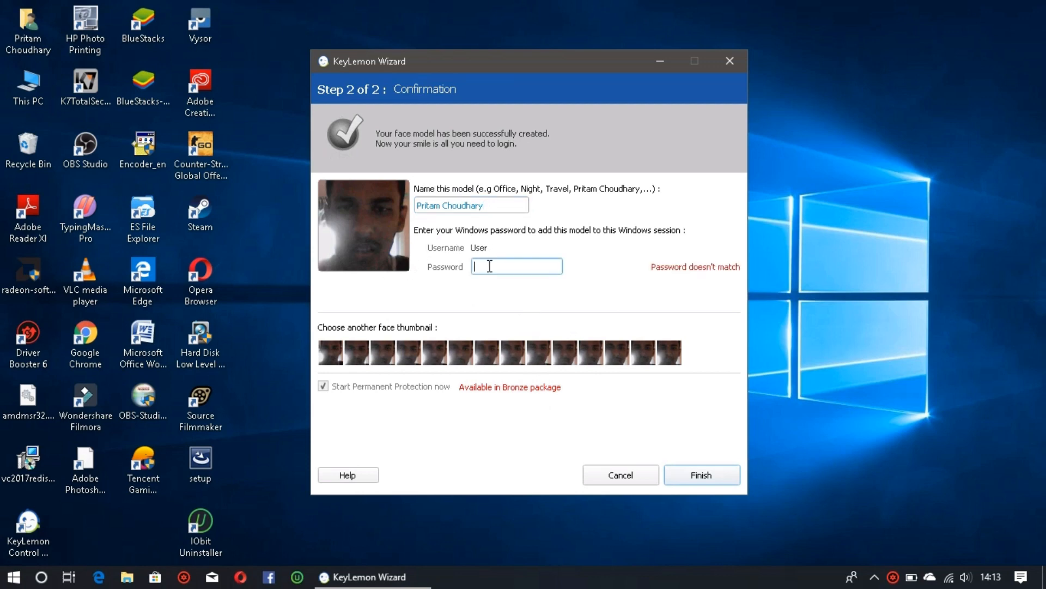
text(•)
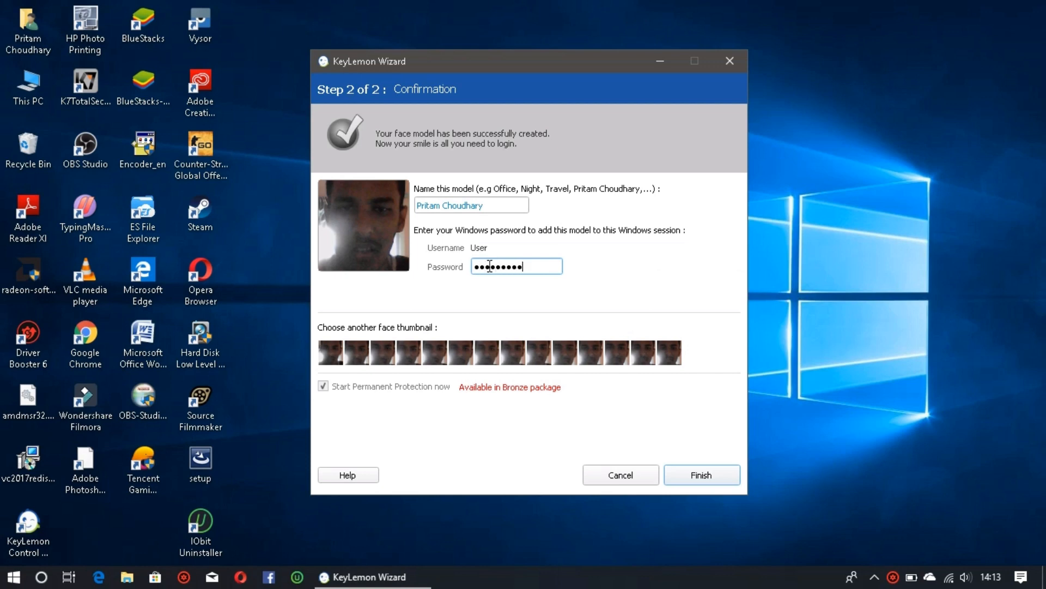
click(700, 475)
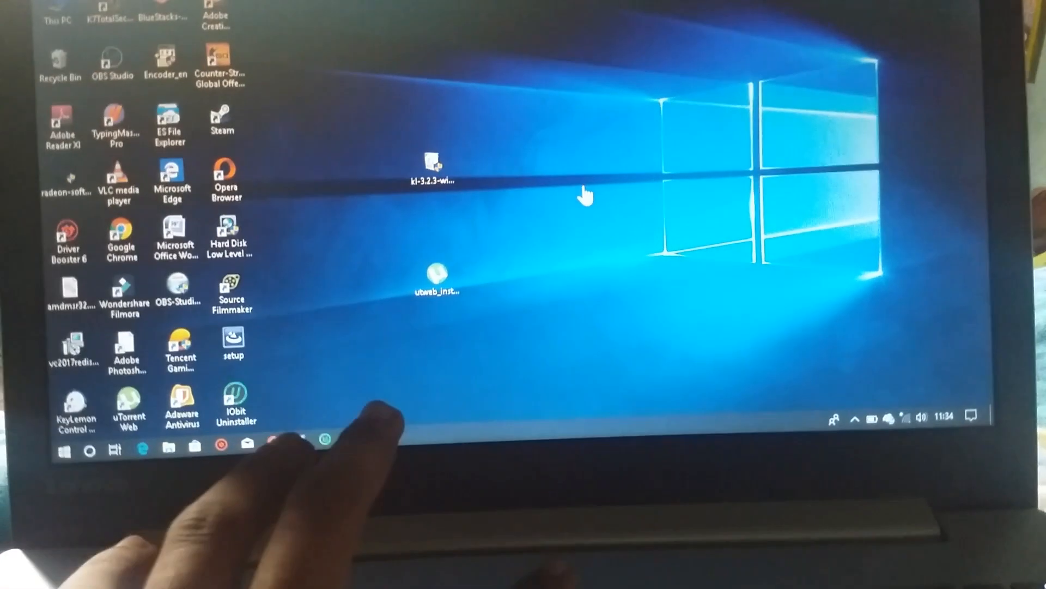
Step: Lock the Windows session to bring up KeyLemon face recognition on the sign-in screen
key(super+l)
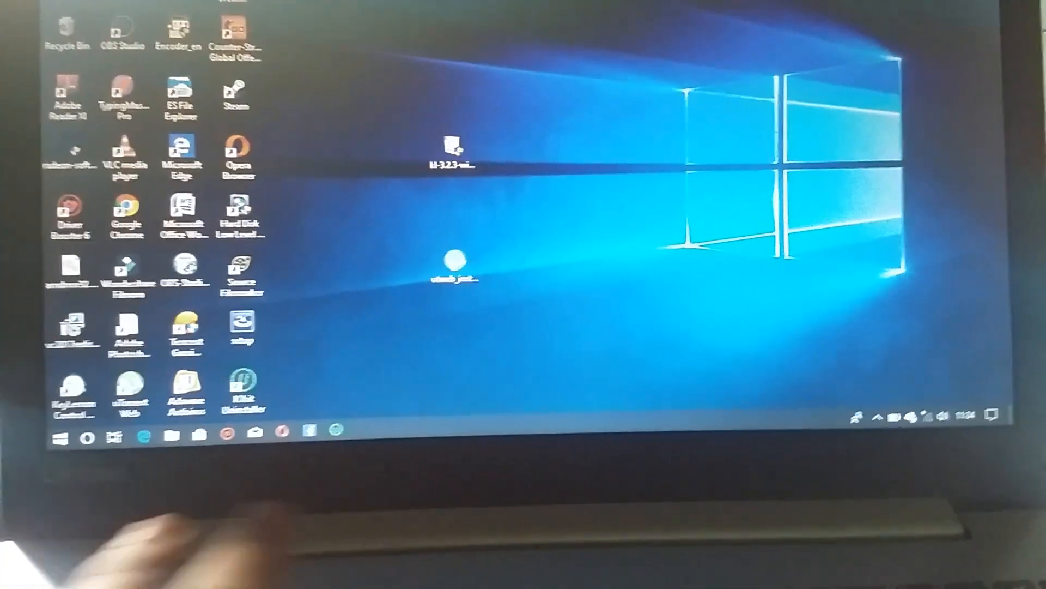
key(super+l)
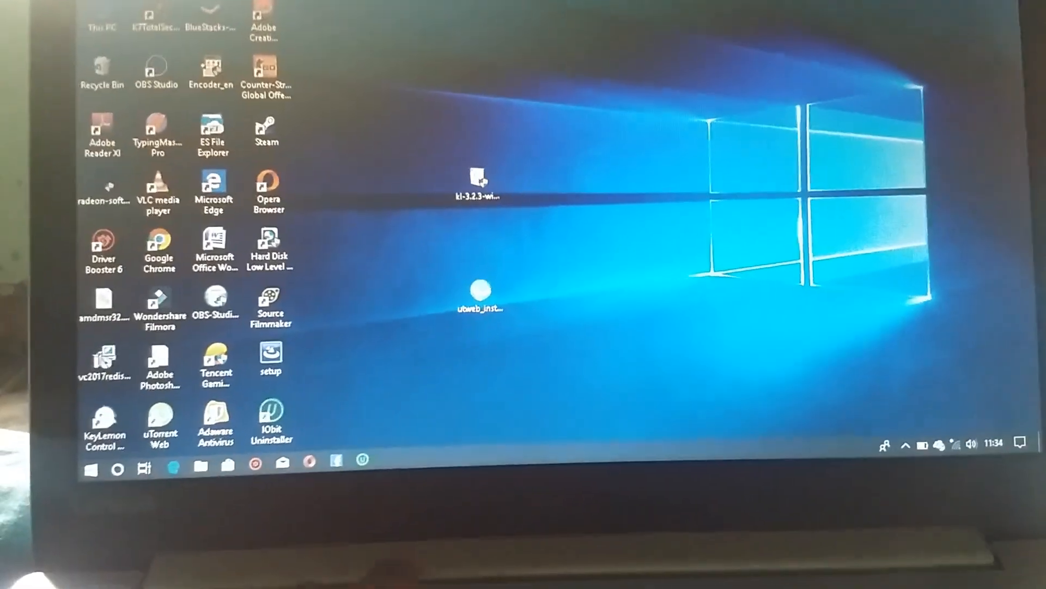
key(super+l)
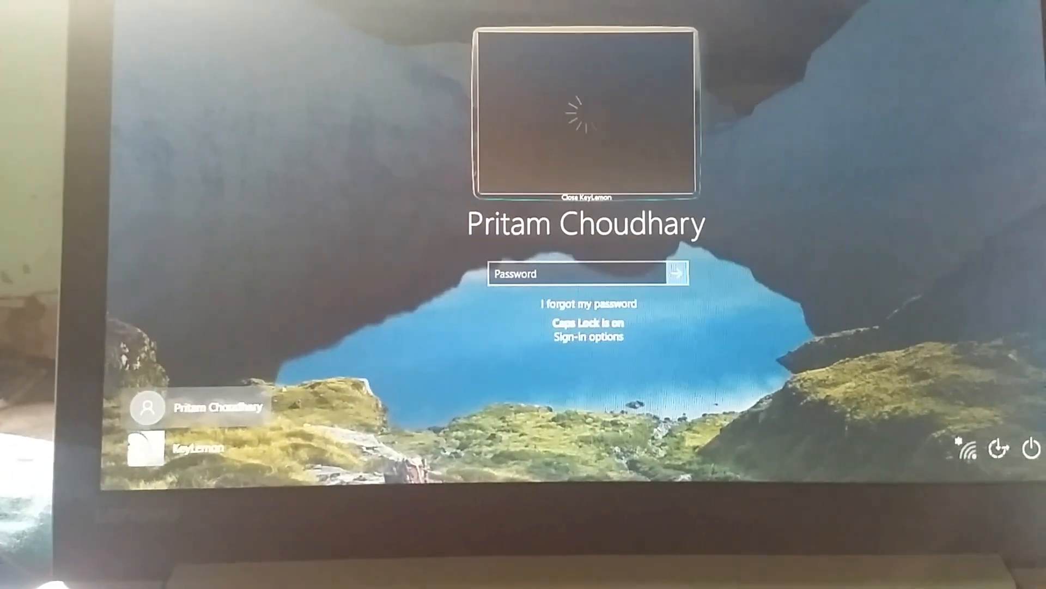